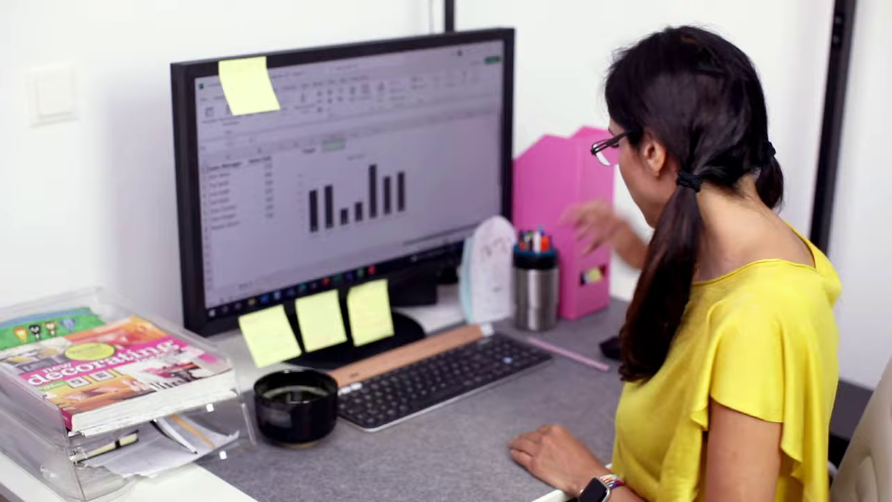
Enter 280 as the target value in cell F1.
type("80")
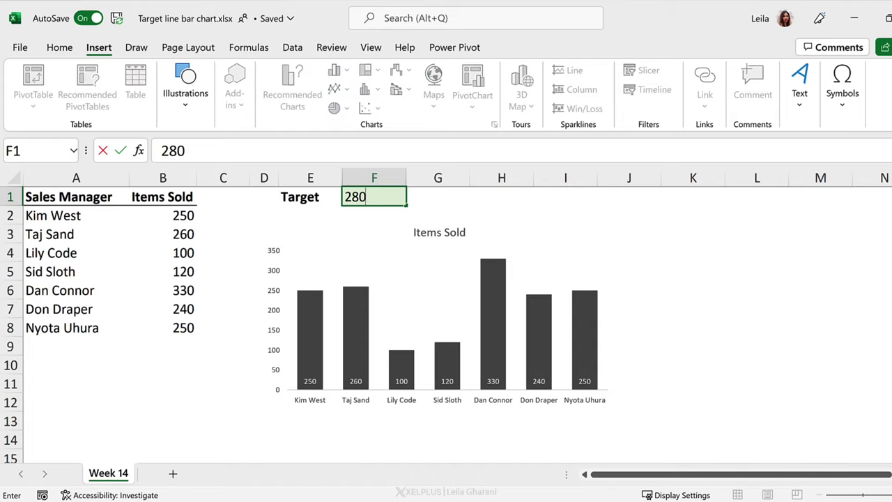
key("Return")
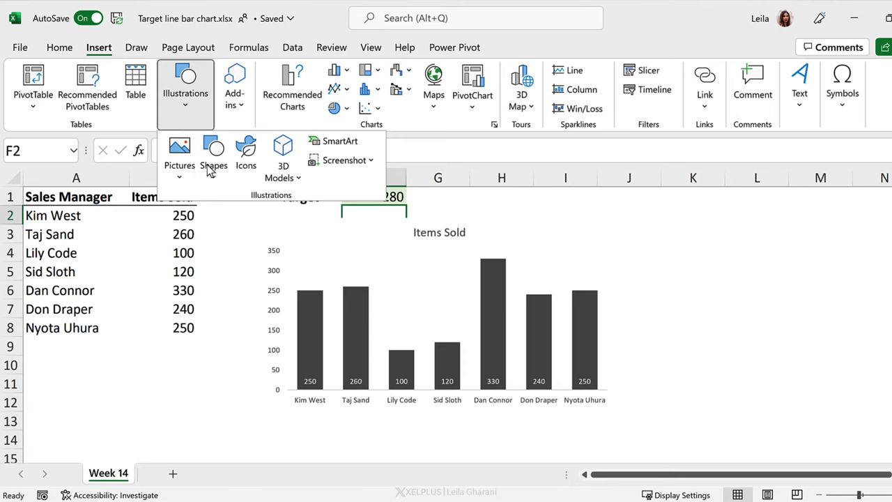
Draw a nearly horizontal straight line about 4.24" long across the column chart, slightly below the 300 level.
left_click(214, 167)
left_click(223, 218)
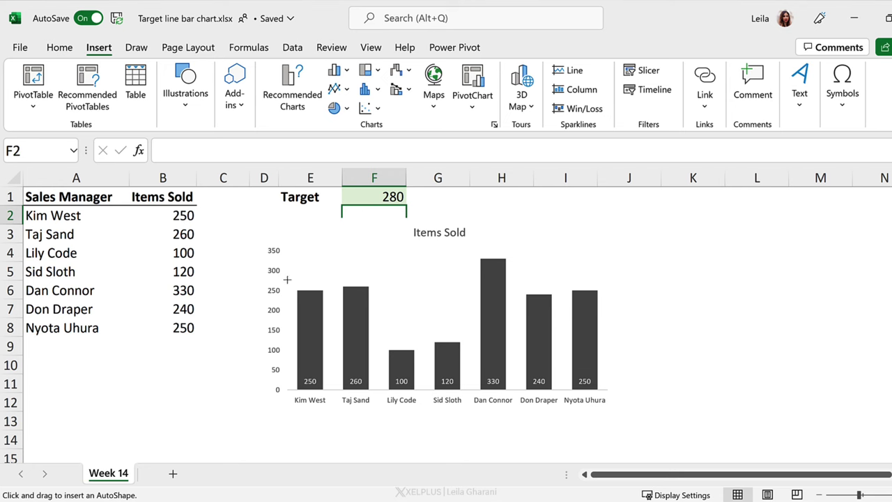
left_click_drag(313, 279, 583, 277)
Format the hand-drawn line with the orange line style and a 1½ pt weight.
left_click(310, 89)
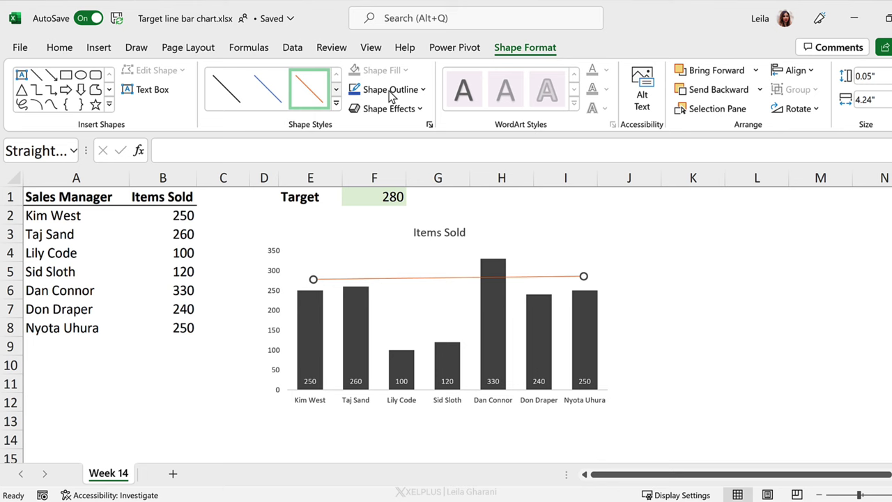
left_click(417, 92)
mouse_move(406, 325)
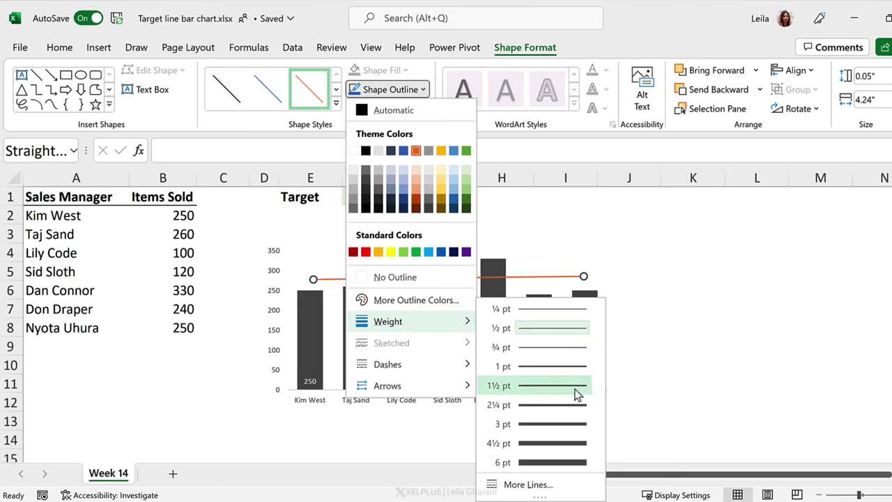
left_click(569, 392)
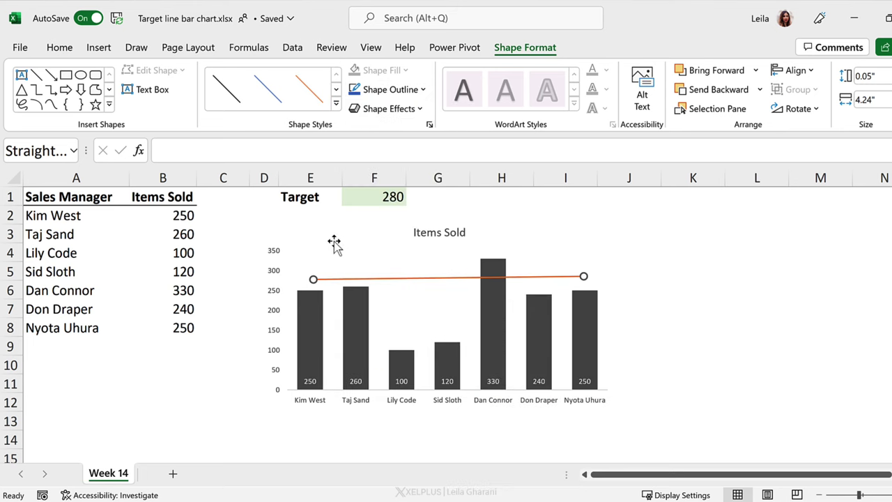
left_click(259, 210)
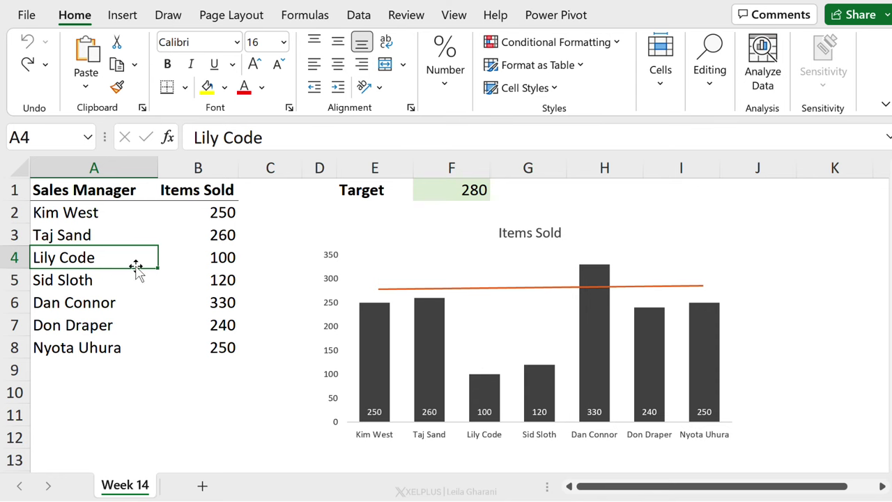
Convert the Sales Manager and Items Sold data into a table with the plain, unshaded style.
key("ctrl+t")
left_click(352, 308)
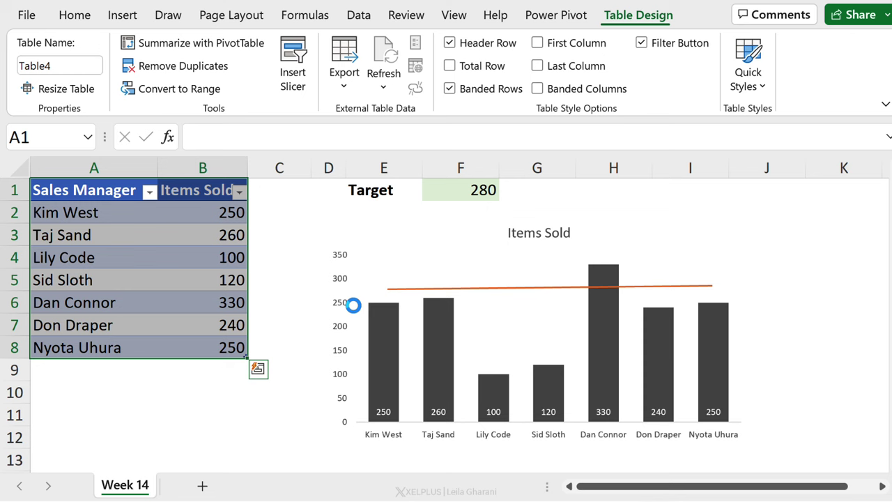
left_click(750, 77)
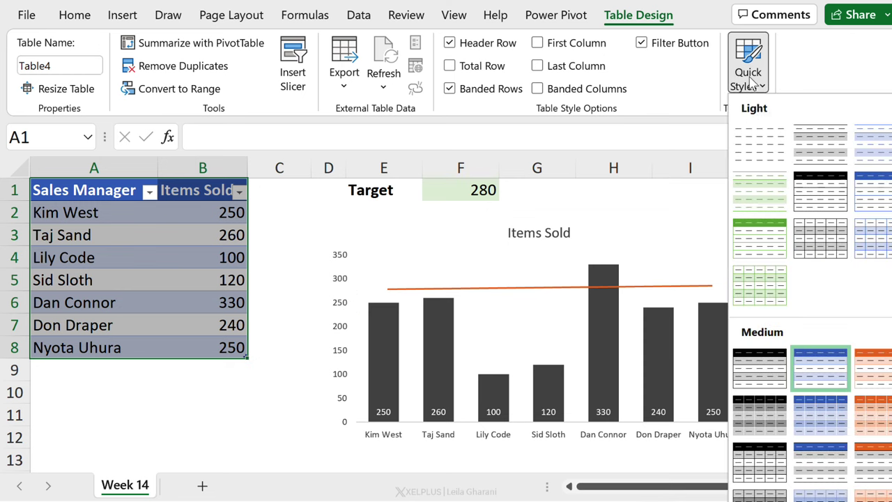
left_click(761, 147)
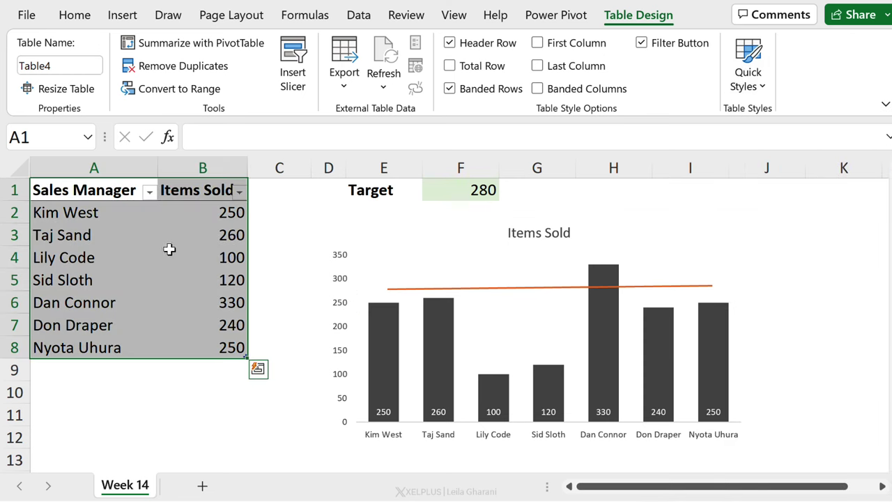
left_click(201, 248)
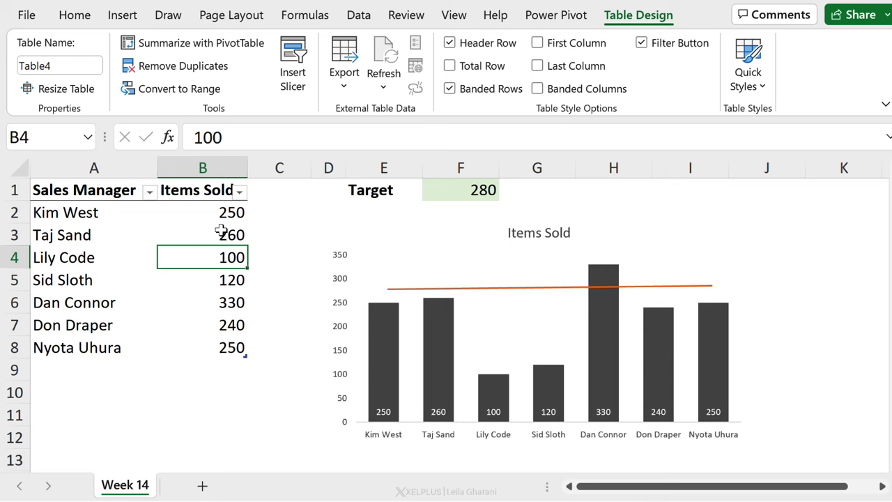
Add a third column to the table with the header Target in cell C1.
left_click(265, 189)
type("T")
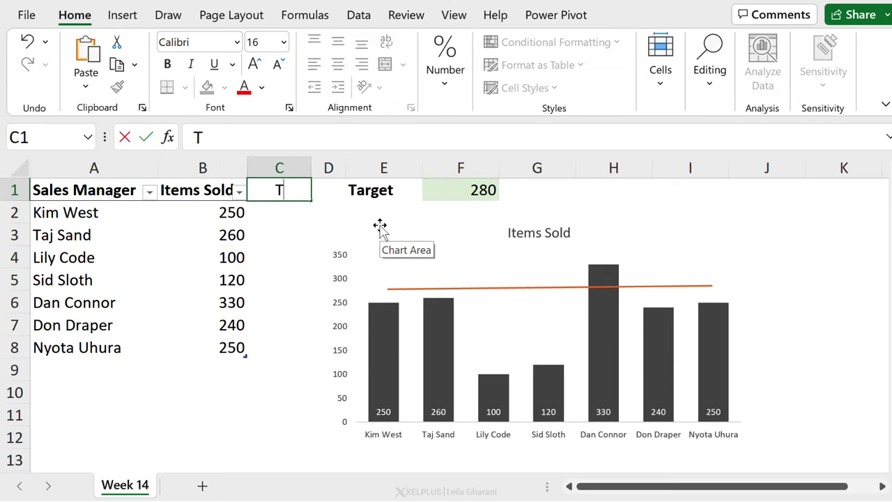
type("arget")
key("Return")
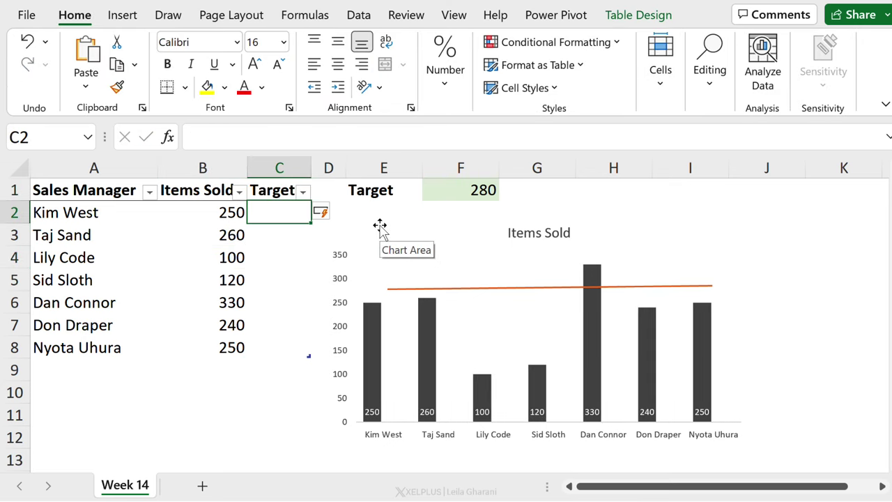
Fill the Target column with the formula =$F$1, an absolute reference to the target cell.
type("=")
left_click(485, 191)
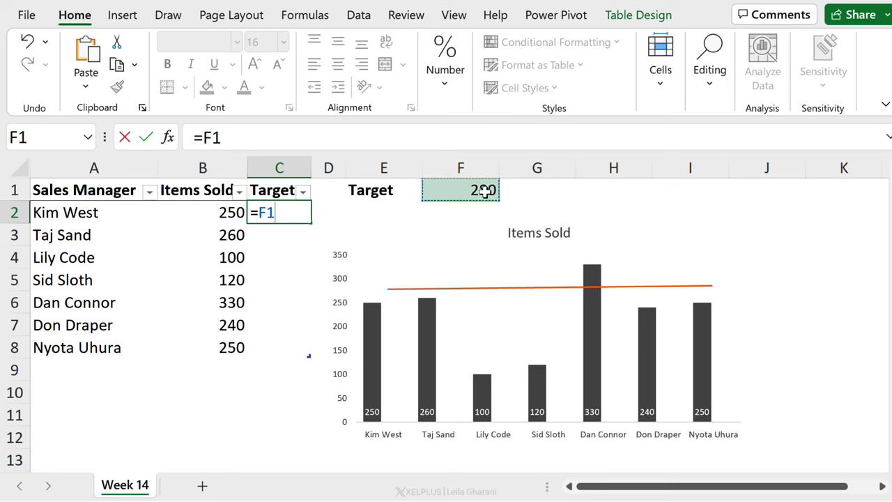
key("F4")
key("Return")
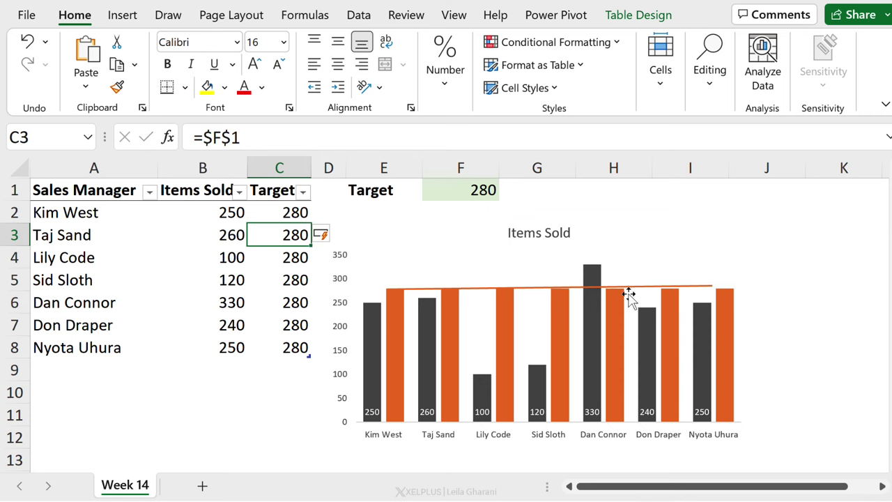
Change the Target series in the chart from clustered columns to a Line, keeping Items Sold as clustered columns.
left_click(398, 321)
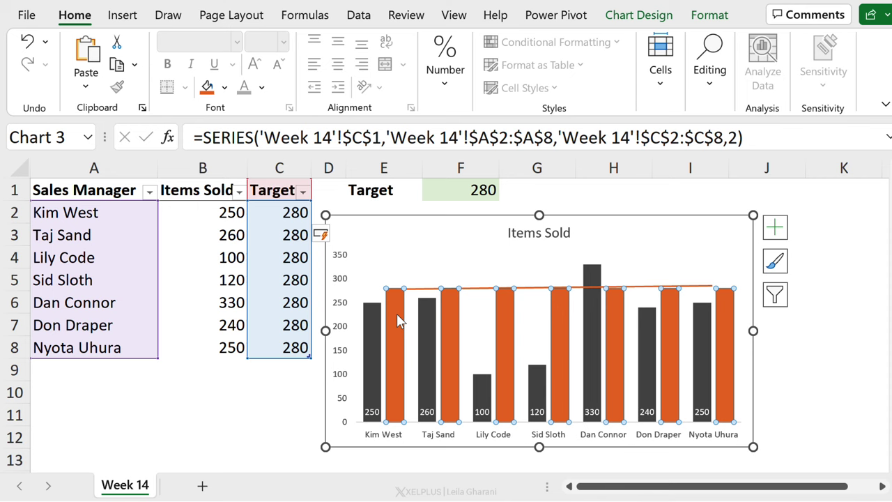
right_click(399, 321)
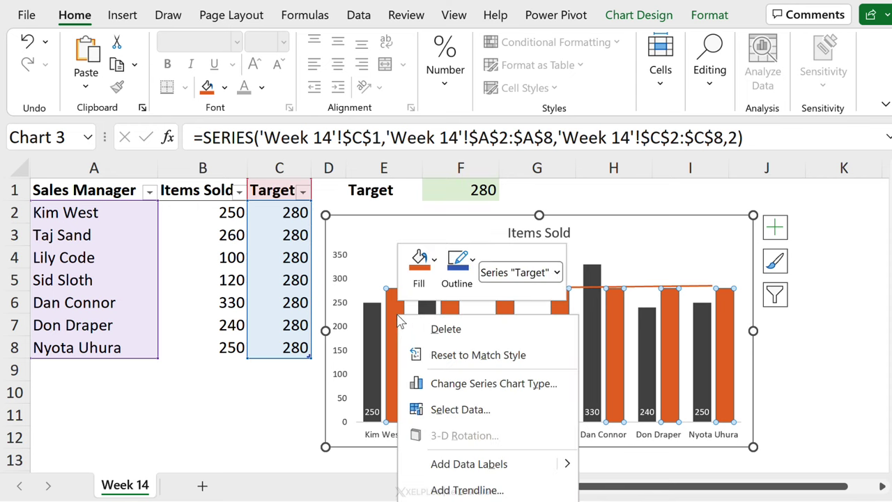
left_click(450, 385)
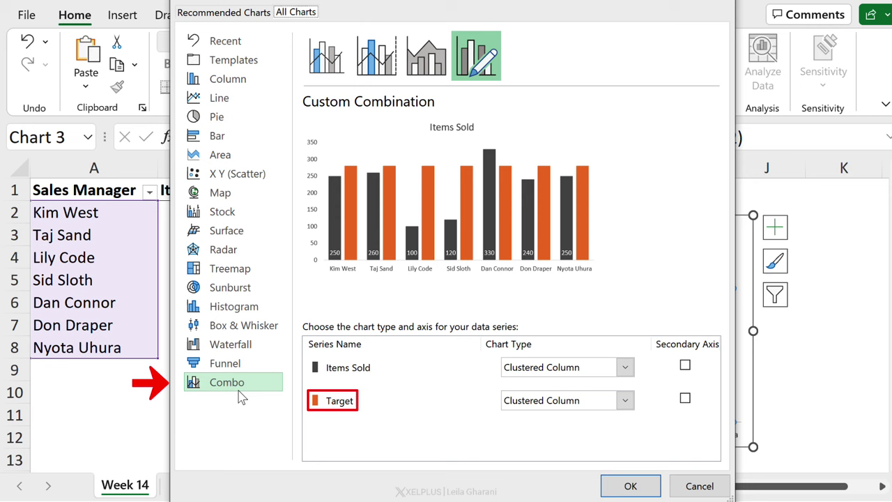
left_click(625, 404)
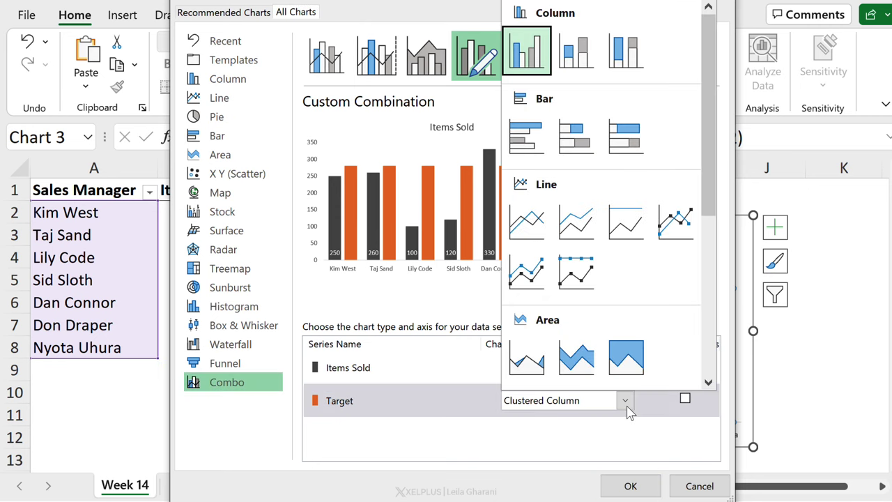
left_click(526, 222)
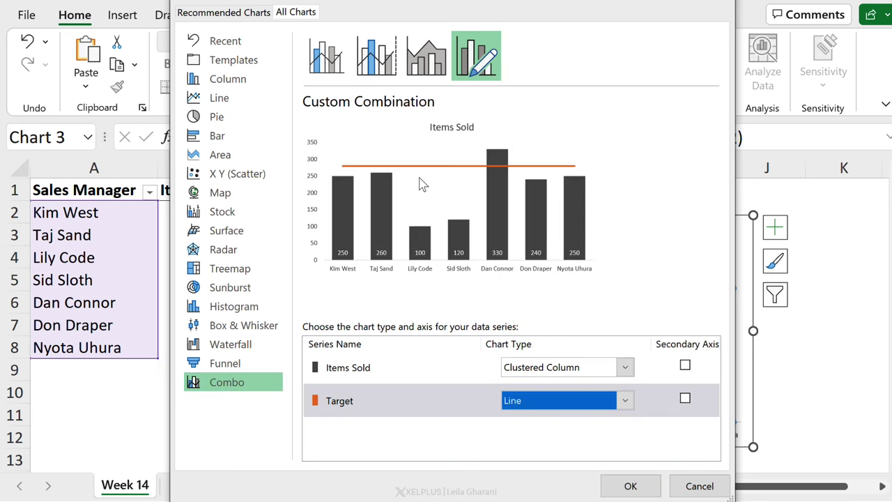
left_click(631, 486)
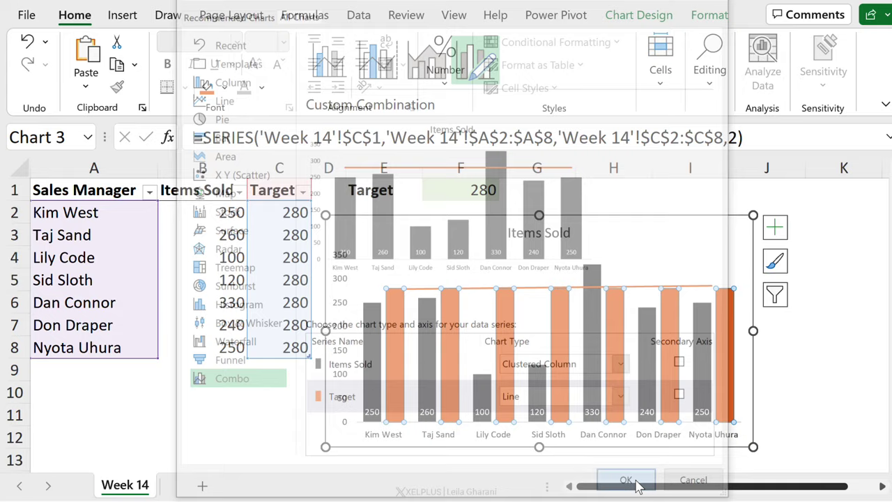
Delete the hand-drawn line lying over the chart.
left_click(657, 287)
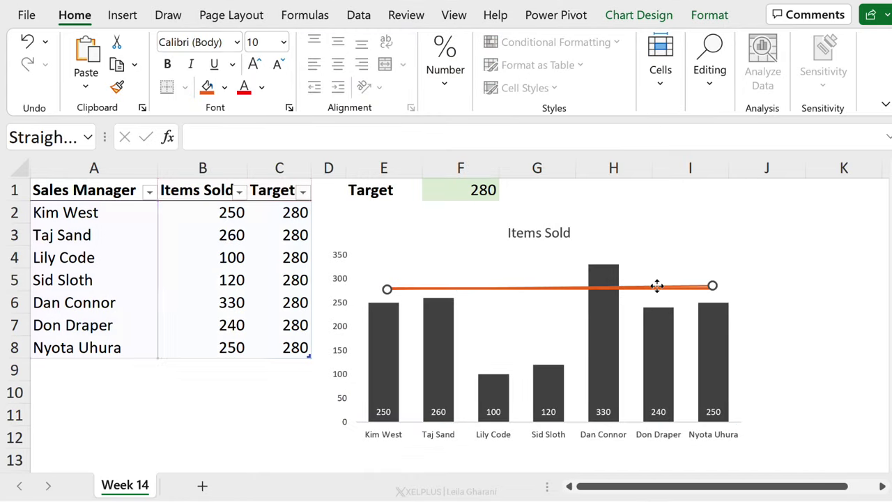
key("Escape")
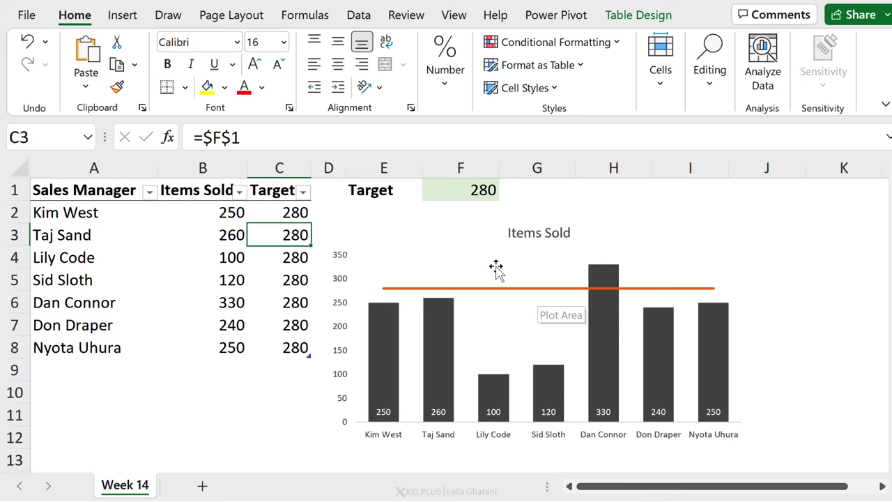
Test the dynamic target line by setting cell F1 to 150 and 300, and restore it to 280.
left_click(472, 199)
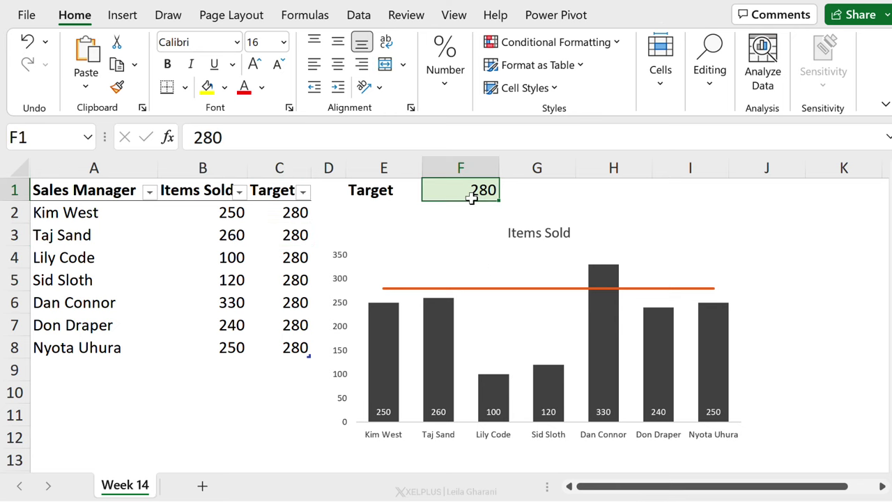
type("150")
key("Return")
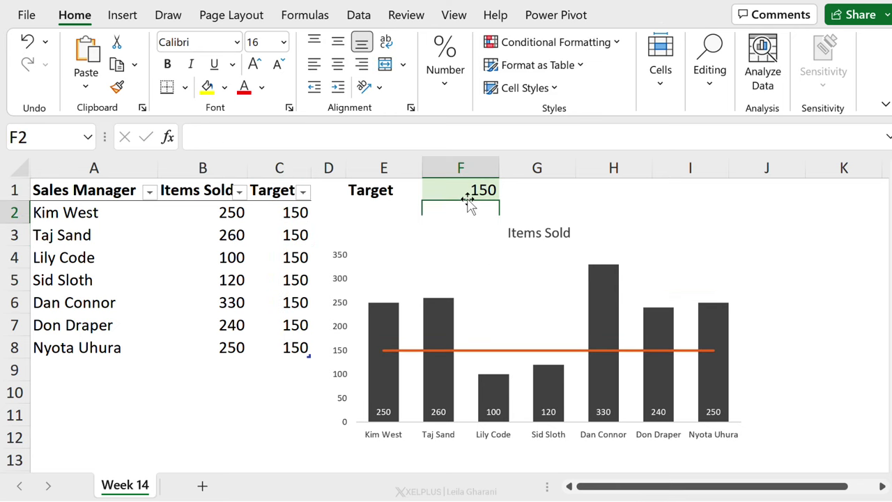
left_click(470, 199)
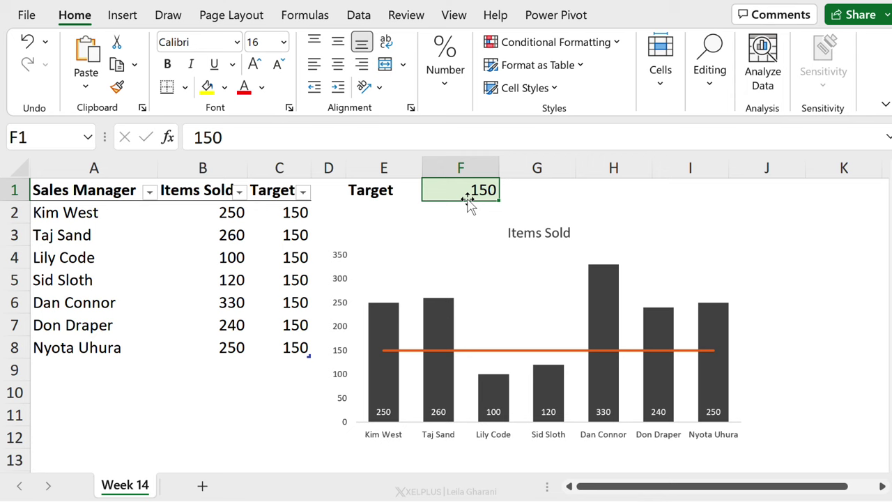
type("300")
key("ctrl+Return")
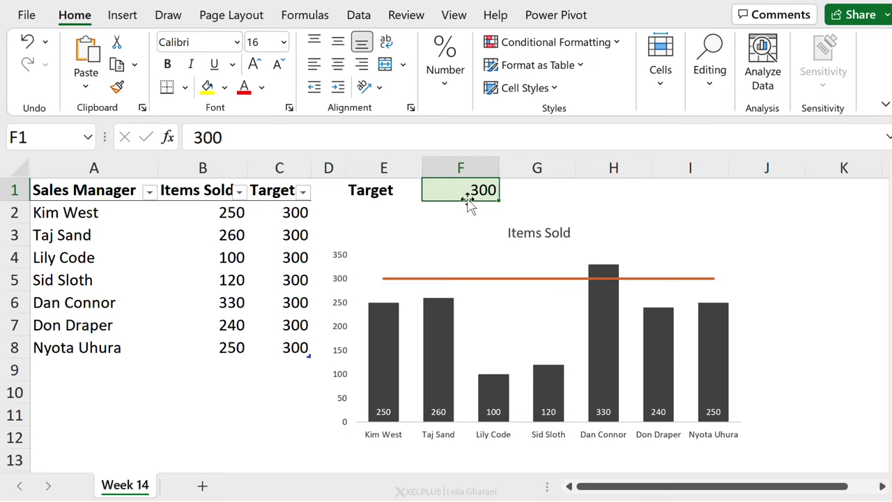
type("280")
key("ctrl+Return")
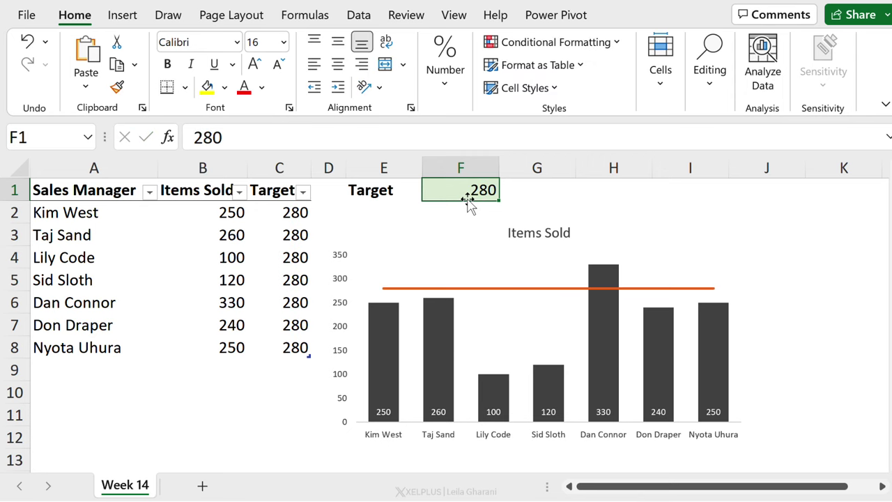
Format the start of the Target line in the chart with a stealth arrowhead in the largest begin arrow size.
left_click(547, 289)
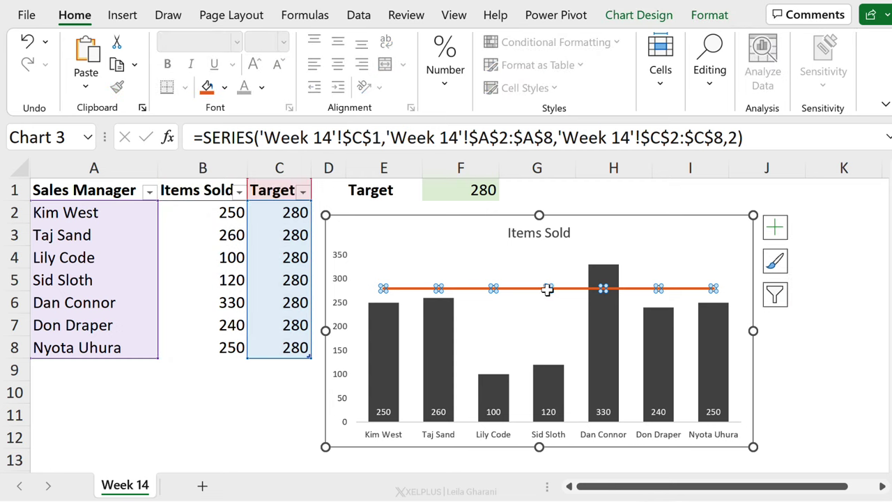
key("ctrl+1")
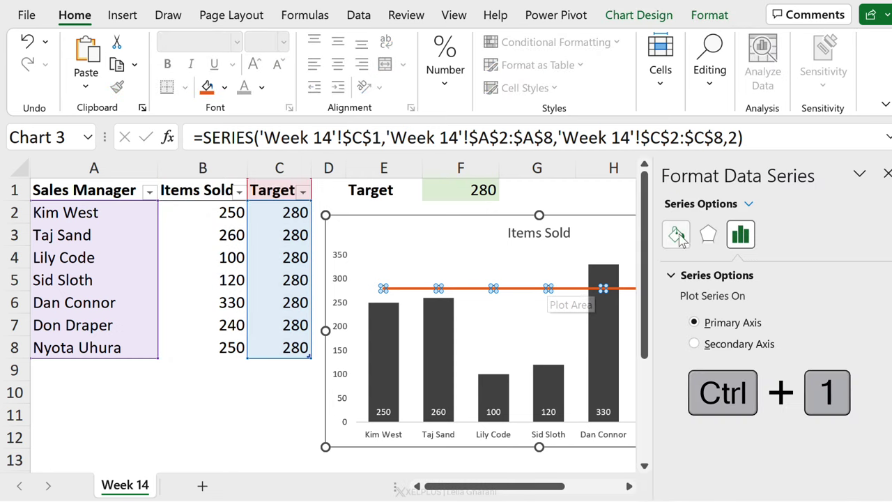
left_click(676, 235)
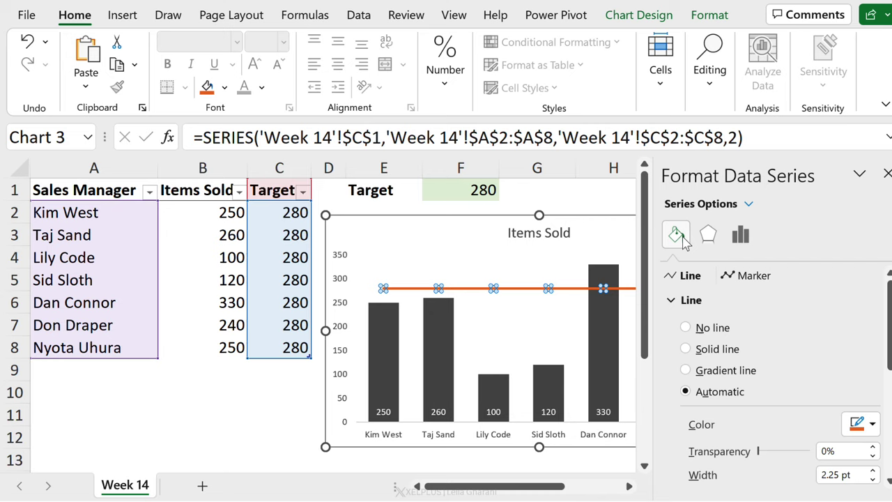
scroll(741, 309, "down", 6)
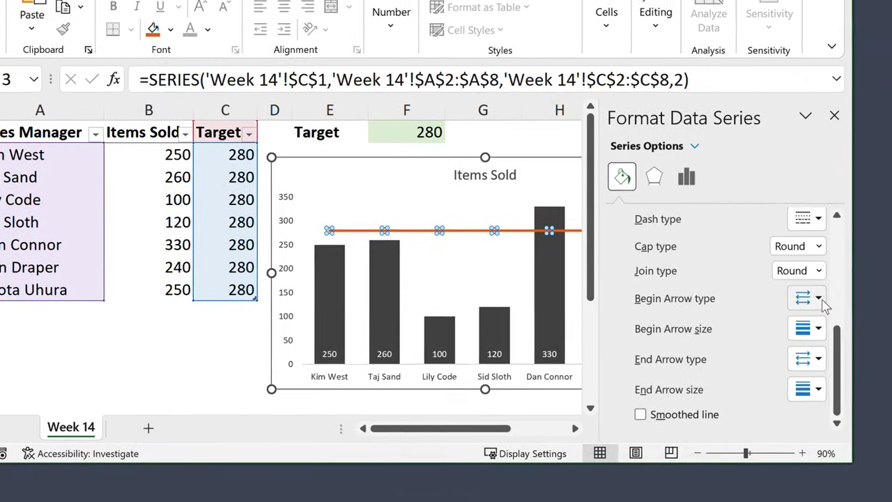
left_click(819, 299)
left_click(803, 354)
left_click(818, 329)
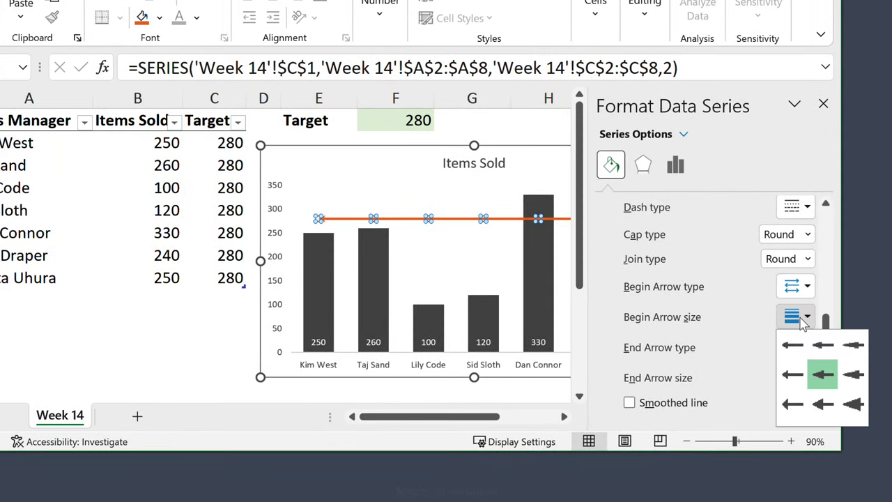
left_click(855, 405)
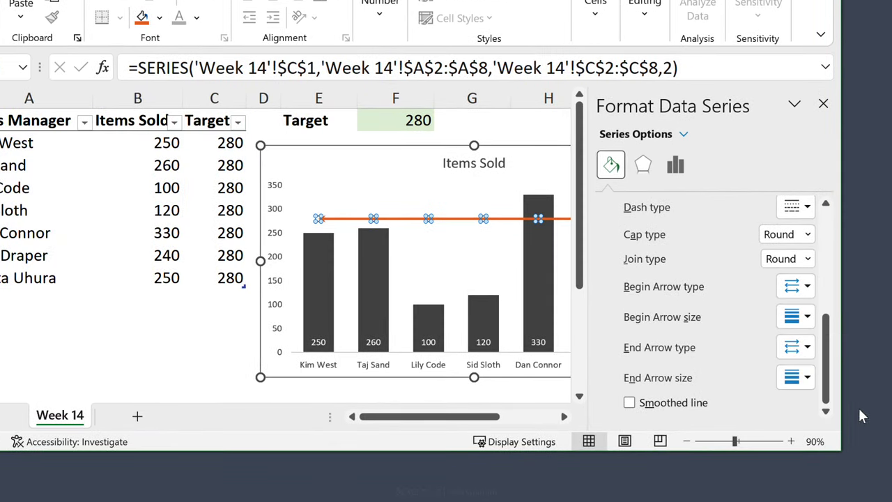
Format the end of the Target line with a stealth arrowhead in the largest end arrow size, and close the formatting pane.
left_click(808, 349)
left_click(793, 404)
left_click(808, 378)
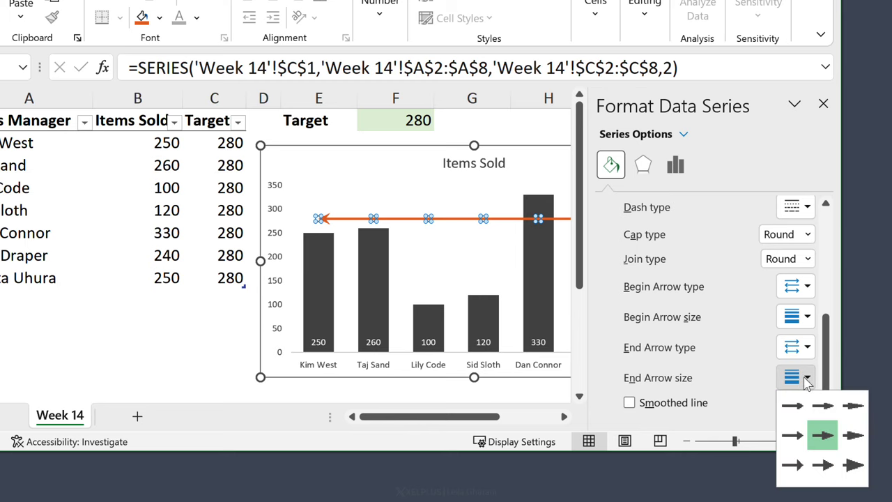
left_click(854, 464)
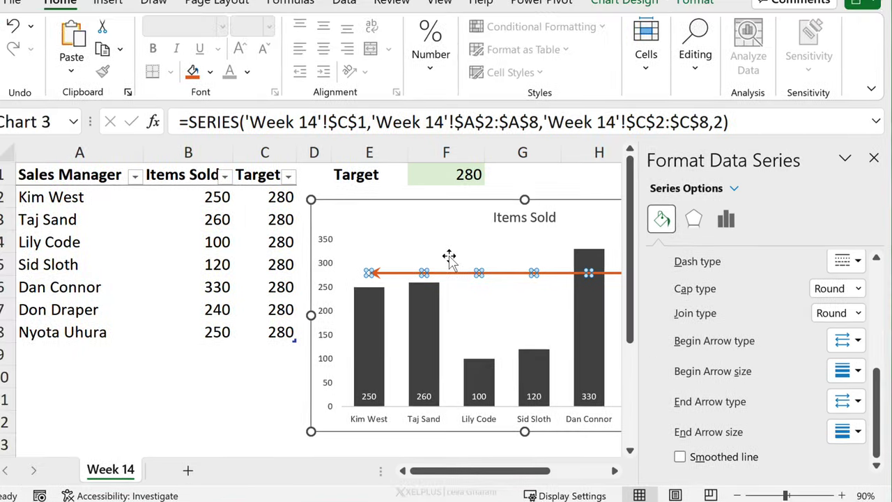
left_click(400, 222)
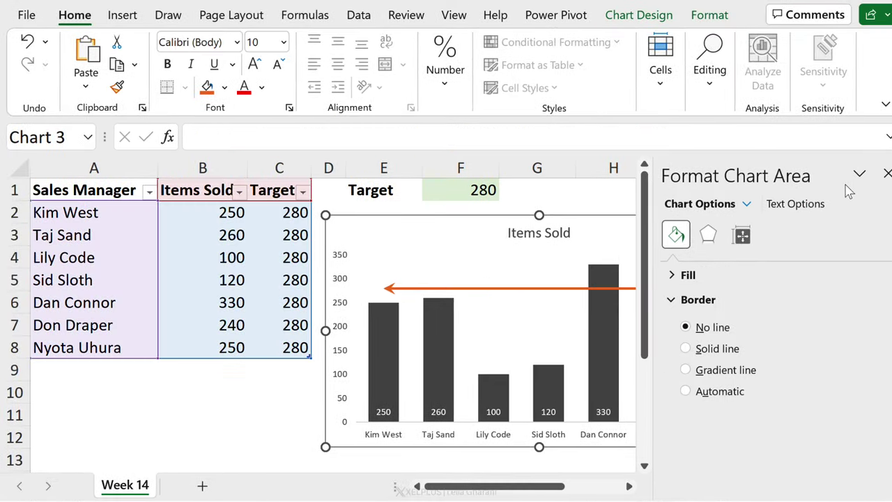
left_click(888, 173)
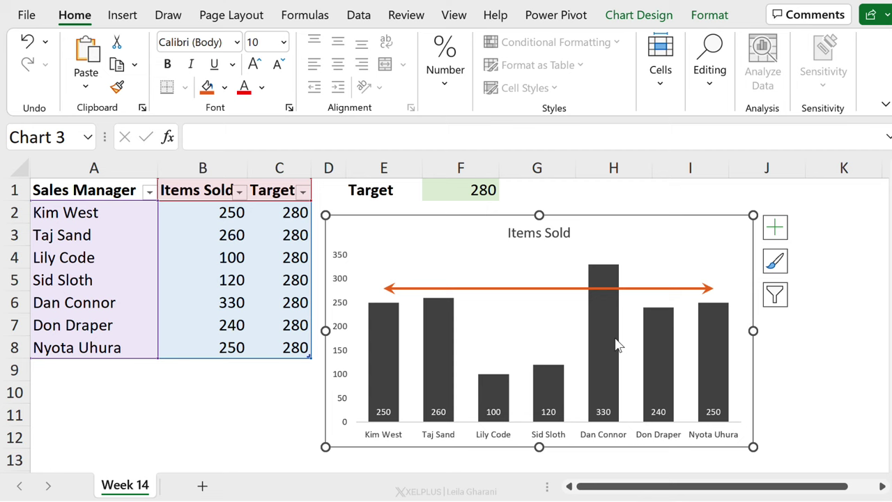
Add a data label to only the first point of the Target line in the chart.
left_click(389, 290)
mouse_move(385, 290)
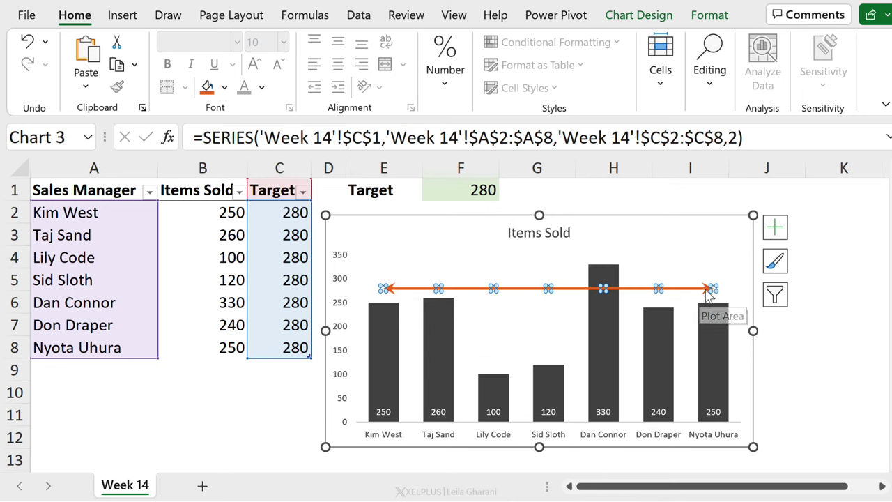
left_click(384, 289)
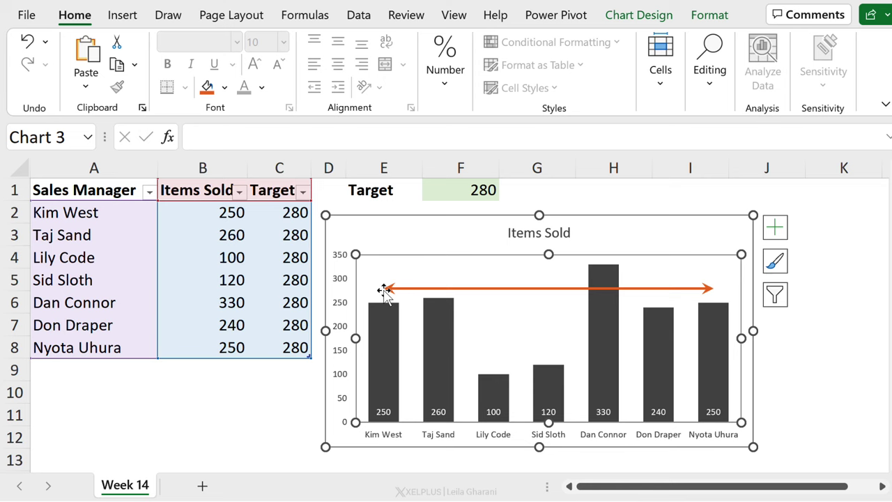
left_click(384, 290)
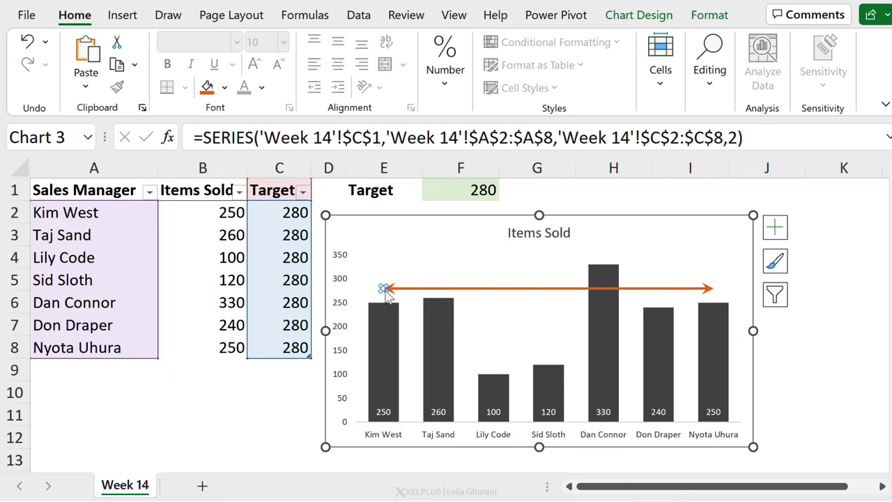
right_click(384, 290)
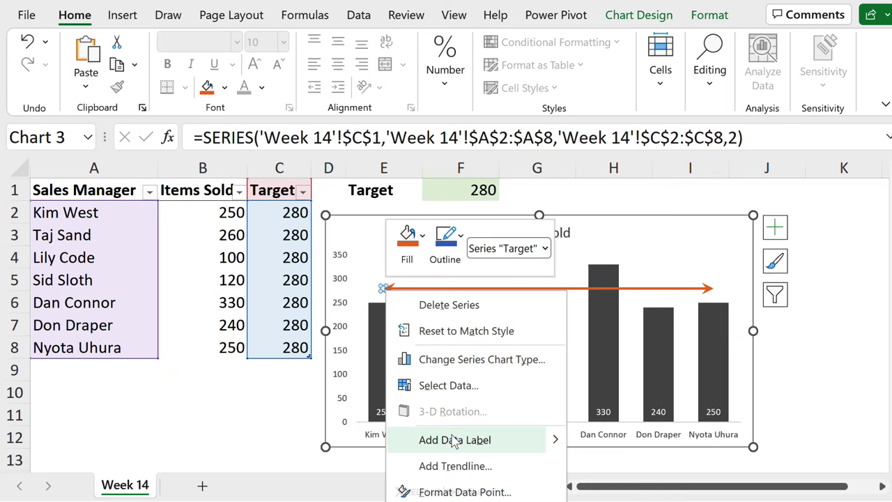
left_click(455, 440)
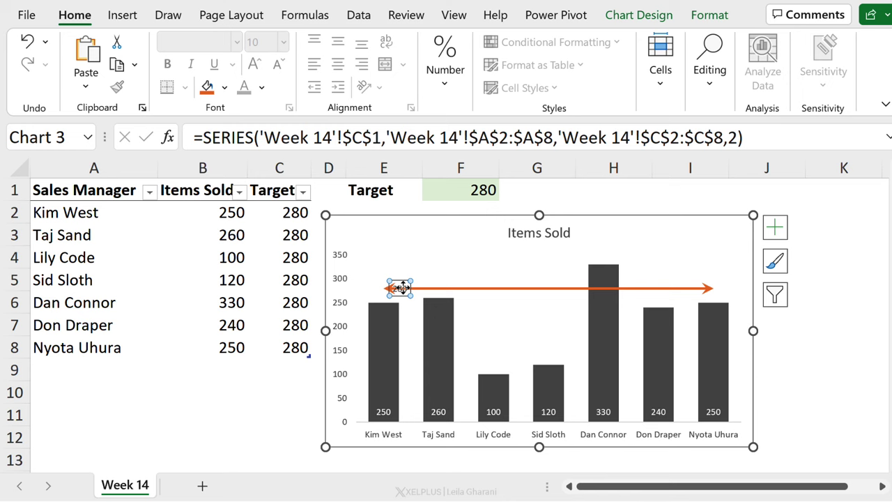
Set the Target data label's position to Left and make its text bold at font size 11.
left_click(402, 288)
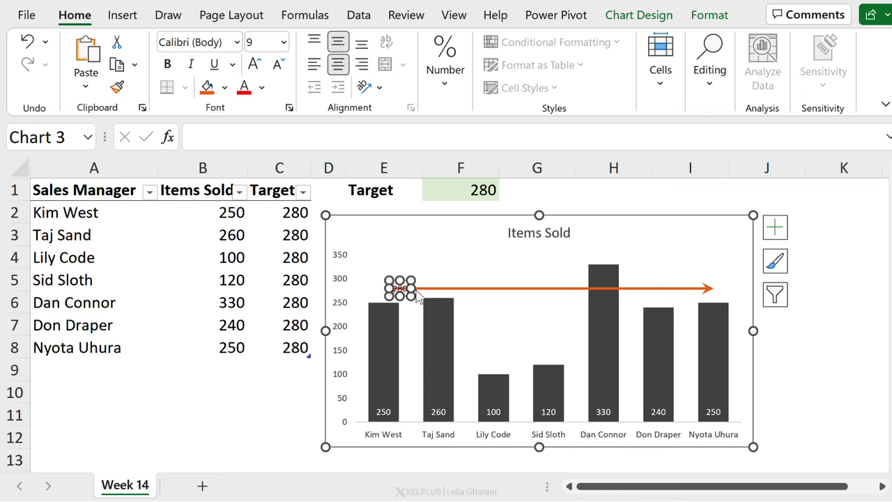
key("ctrl+1")
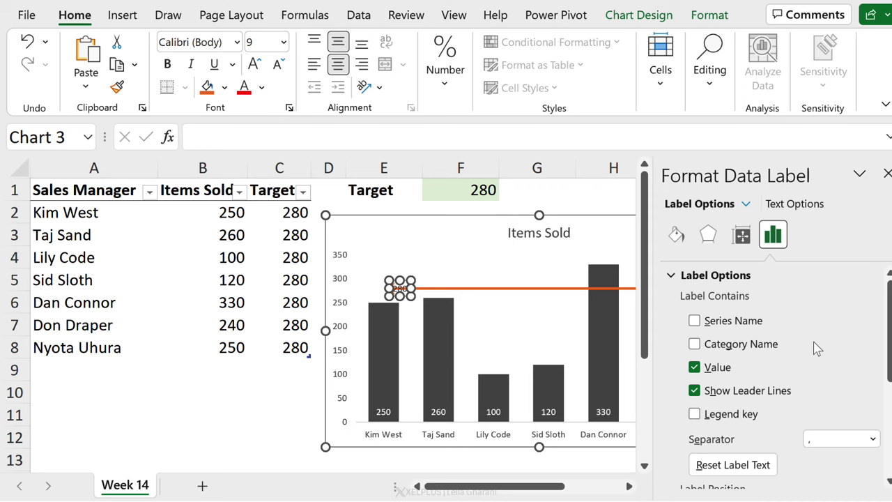
scroll(816, 349, "down", 3)
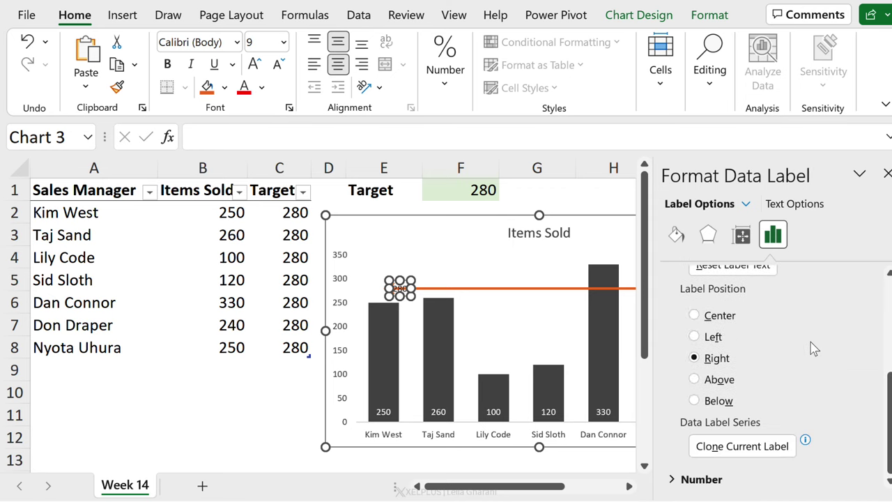
left_click(694, 337)
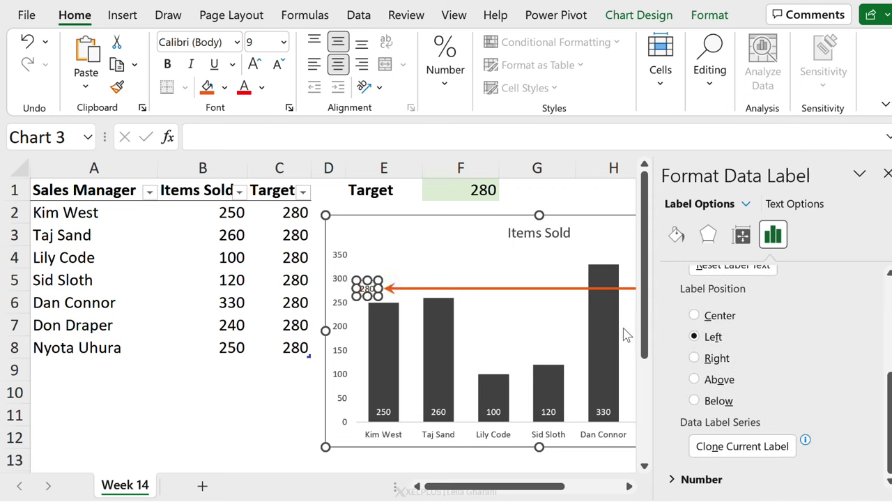
left_click(168, 64)
left_click(253, 64)
left_click(253, 64)
left_click(253, 64)
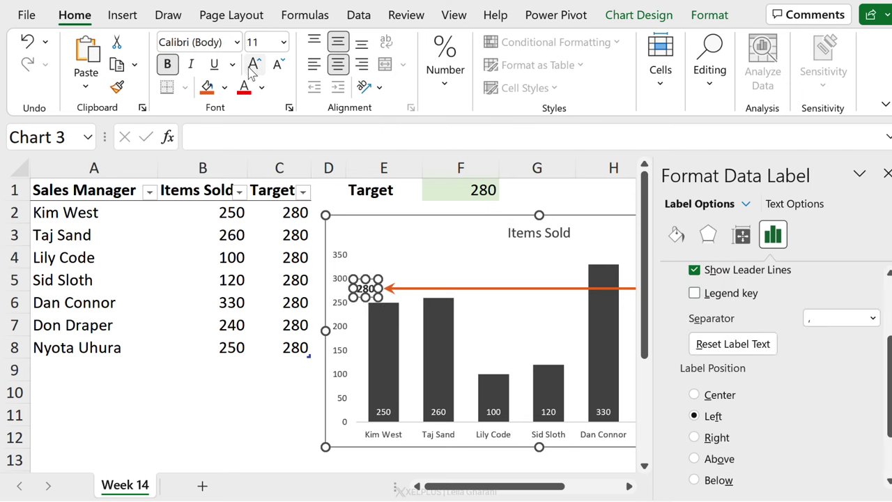
Delete the chart's vertical value axis, close the formatting pane and deselect the chart.
left_click(341, 283)
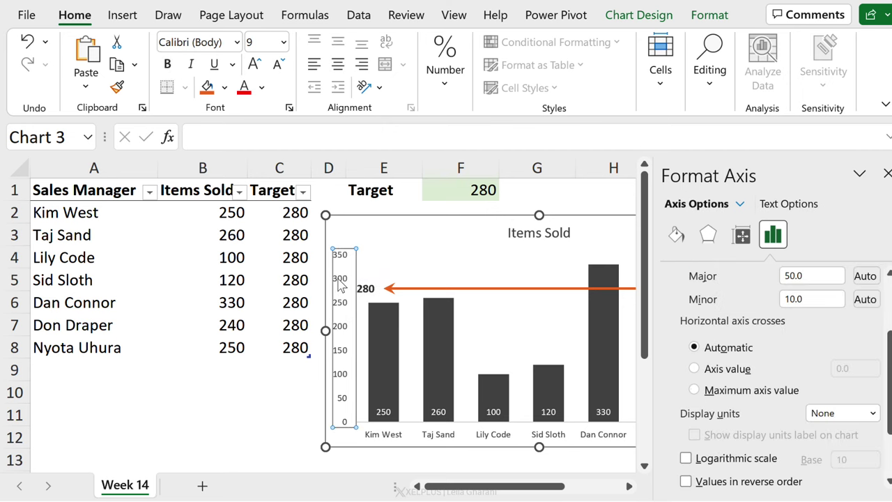
key("Delete")
left_click(886, 173)
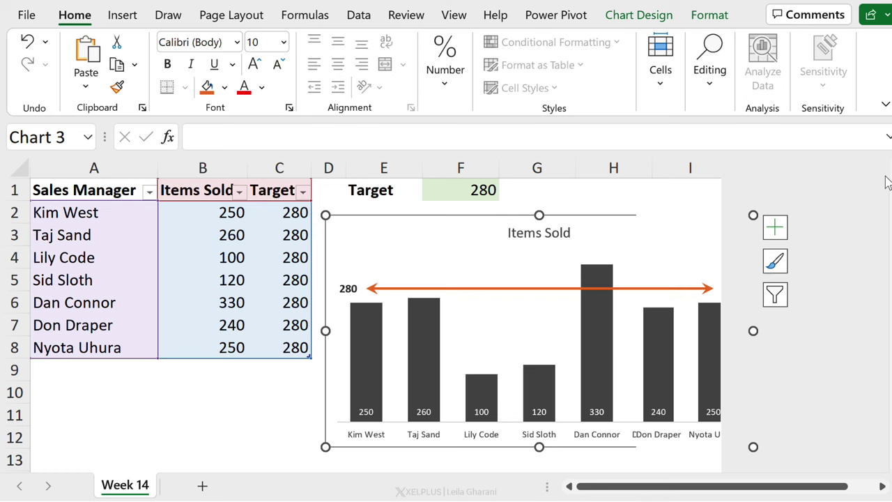
left_click(680, 194)
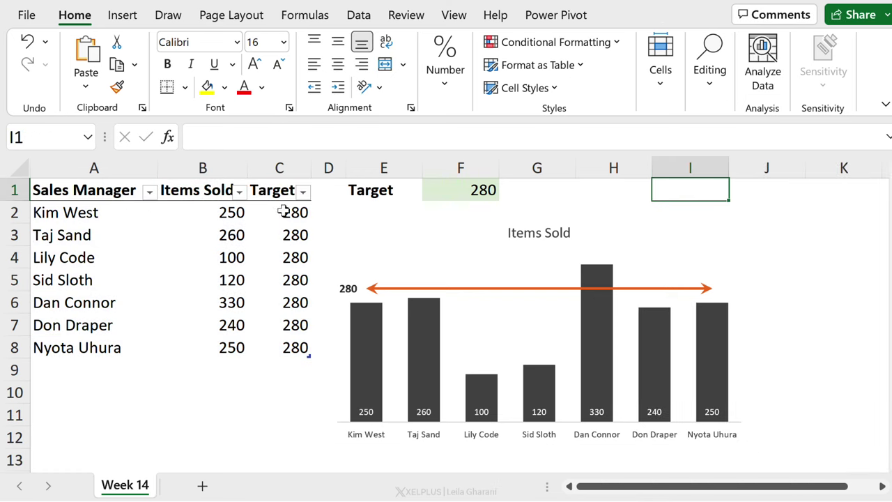
Group the Target helper column C and collapse the group to hide it.
left_click(270, 260)
left_click(283, 168)
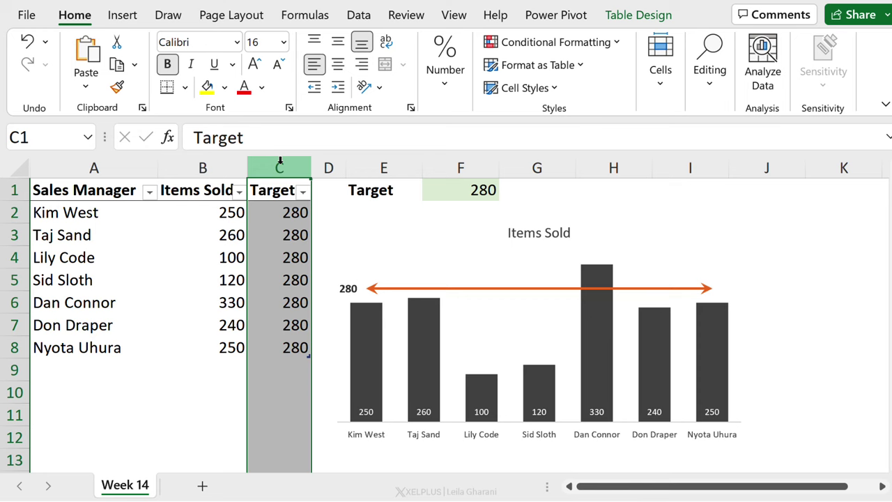
right_click(282, 168)
left_click(277, 160)
key("shift+alt+Right")
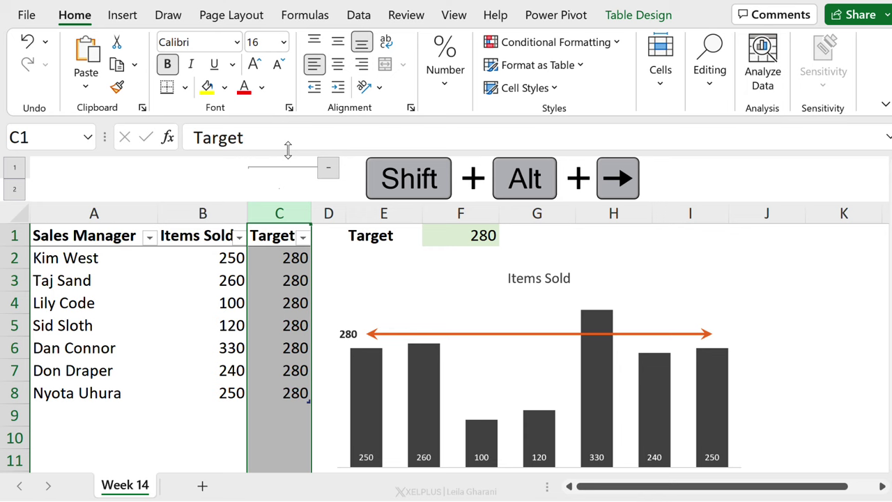
left_click(330, 174)
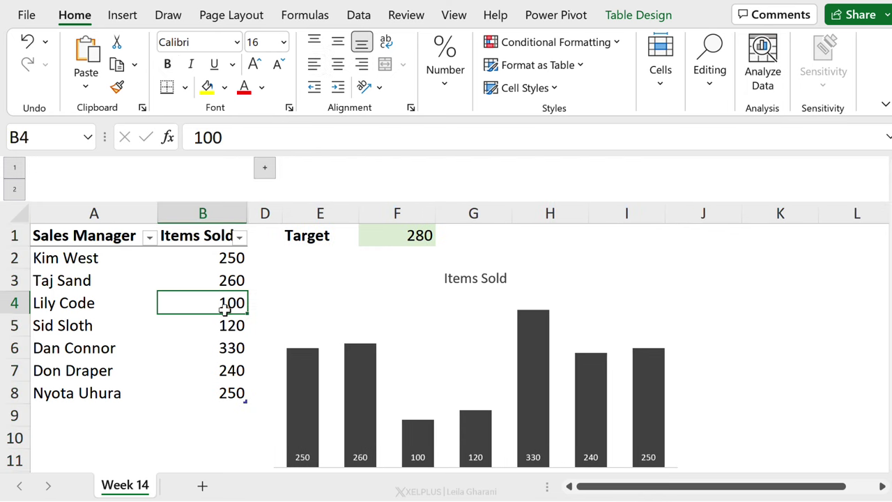
scroll(230, 310, "down", 2)
scroll(257, 338, "up", 1)
scroll(464, 314, "up", 1)
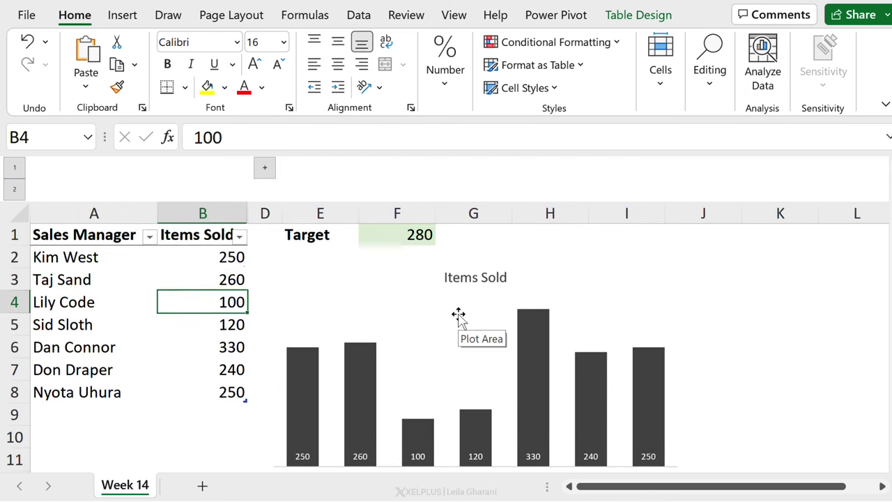
Set the chart's data source to show data in hidden rows and columns.
right_click(435, 325)
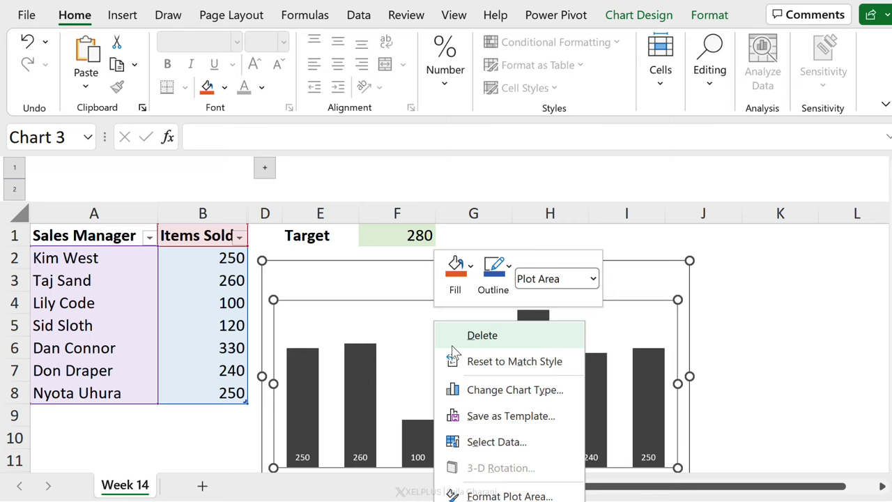
left_click(497, 441)
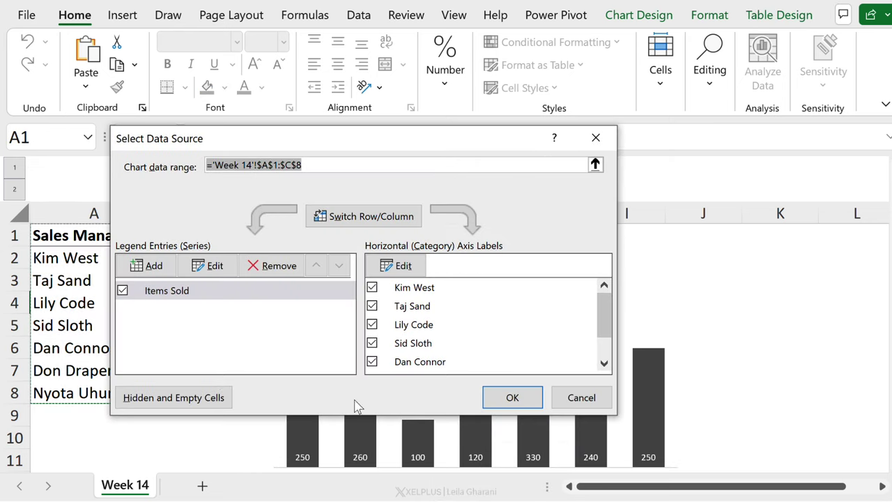
left_click(198, 399)
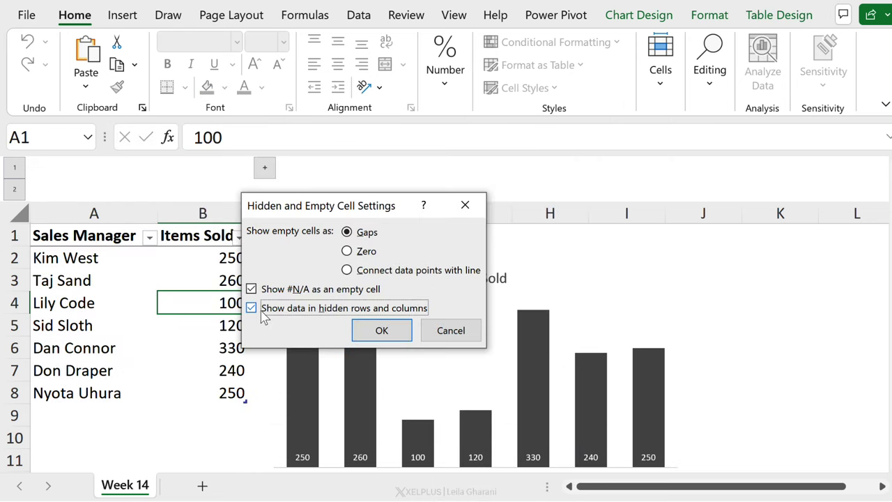
left_click(369, 333)
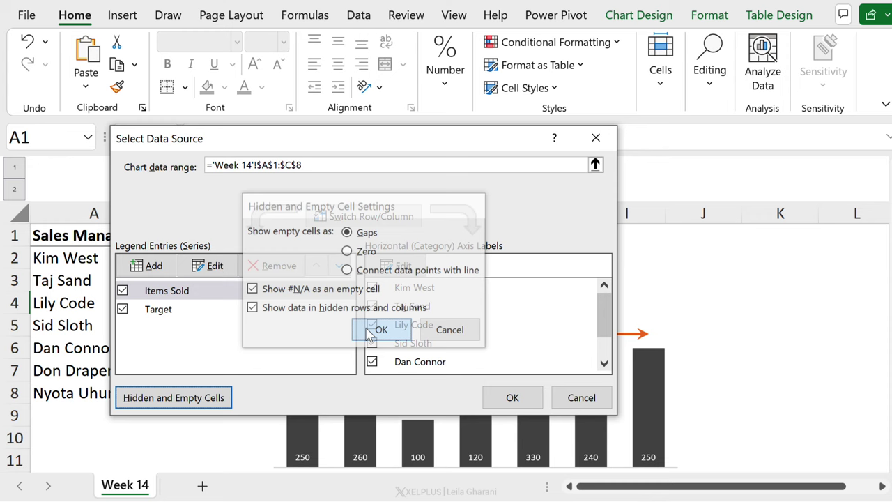
left_click(509, 396)
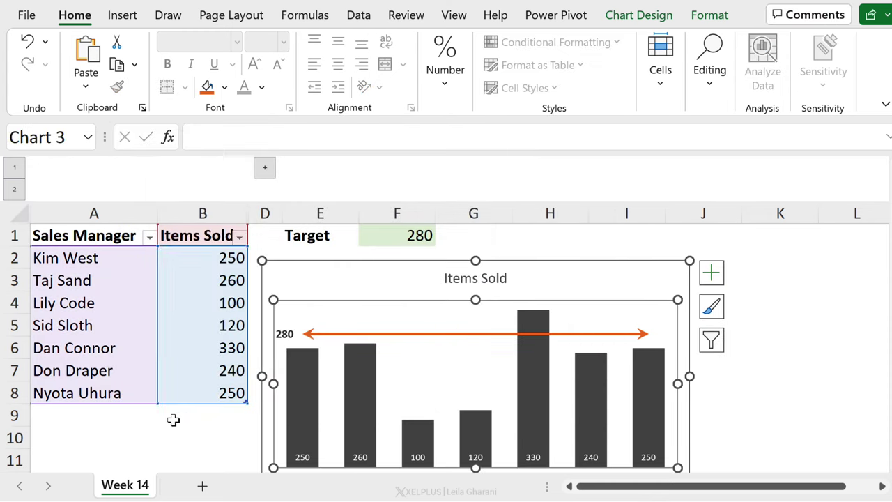
left_click(173, 420)
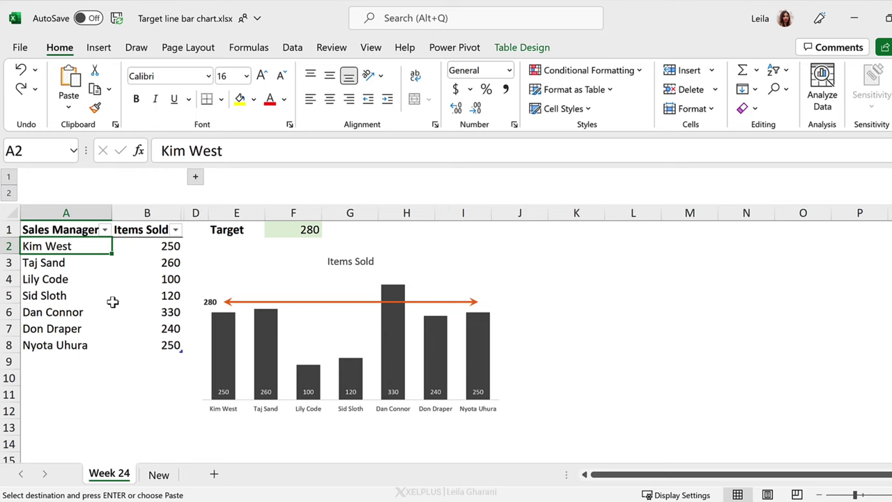
Paste the copied list of sales managers and items sold into A2:B13, and set the target in F1 to 300.
type("Kim West\t180 Taj Sand\t260 Lily Code\t320 Sid Sloth\t350 Dan Connor\t250 Don Draper\t360 Nyota Uhura\t150 Jack Potter\t160 Don Johnson\t360 Devon Miles\t340 Omar Little\t260 Daryl Dixon\t190")
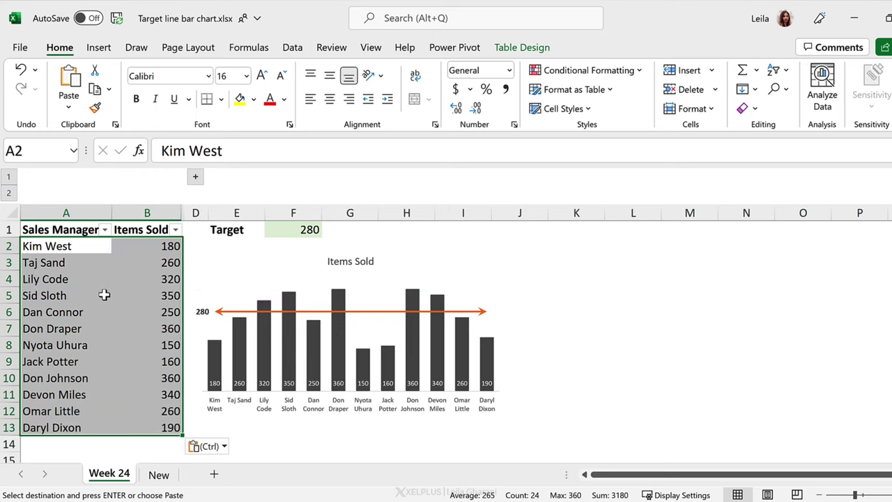
left_click(306, 233)
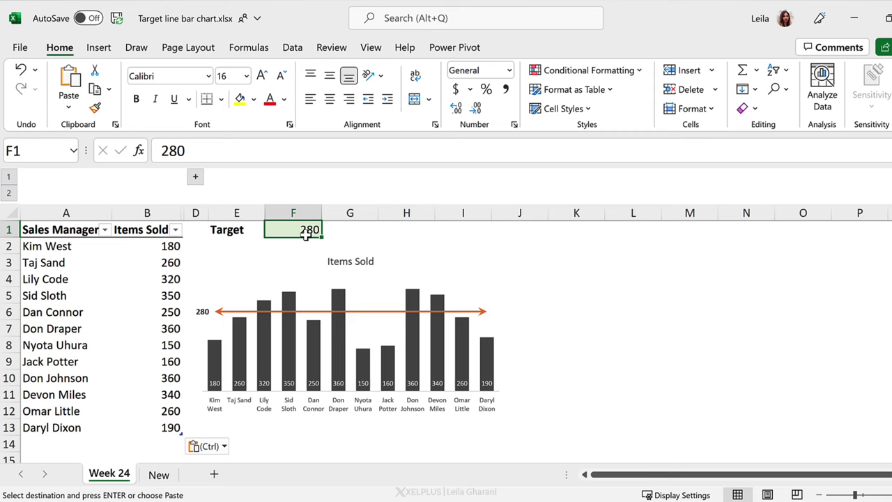
type("300")
key("Return")
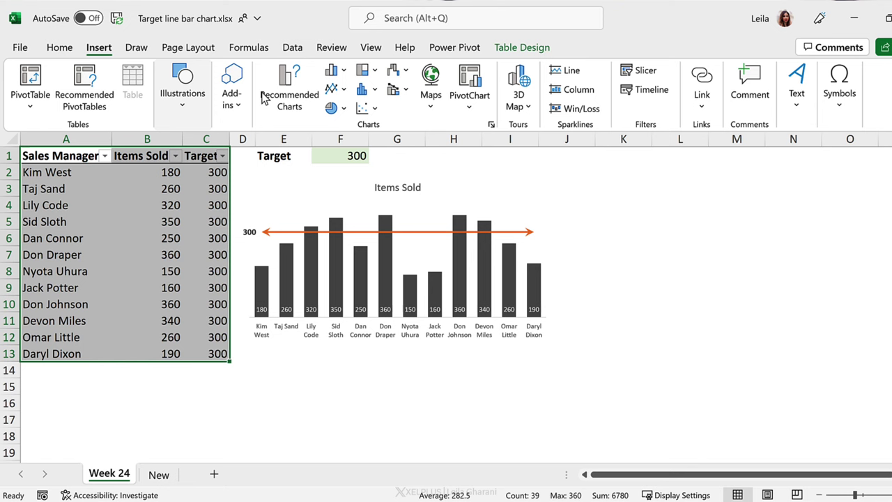
Insert a 2-D clustered bar chart from the table in A1:C13 and place it beside the column chart.
left_click(345, 71)
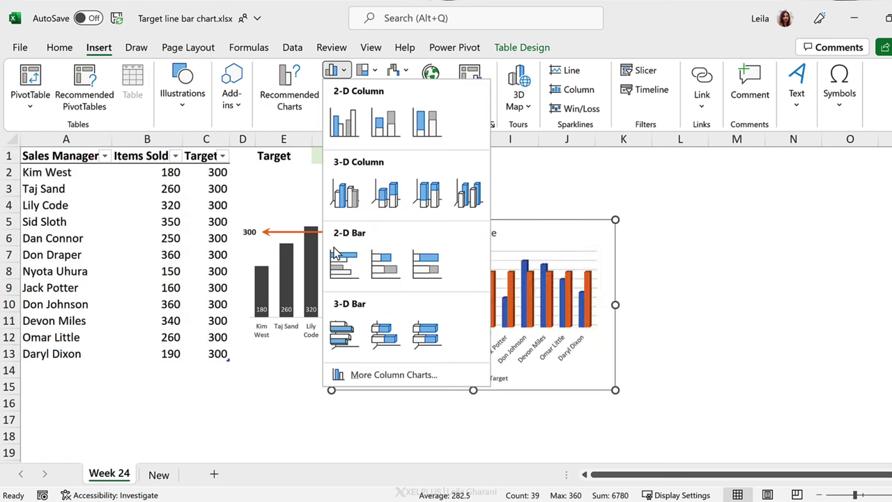
left_click(352, 261)
left_click_drag(415, 239, 663, 181)
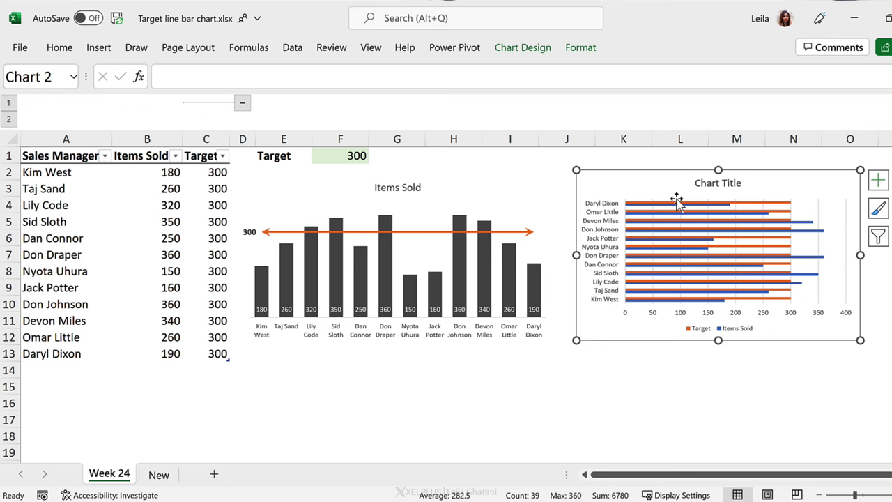
Try to change the bar chart's Target series from clustered bars to a Line chart type.
left_click(681, 204)
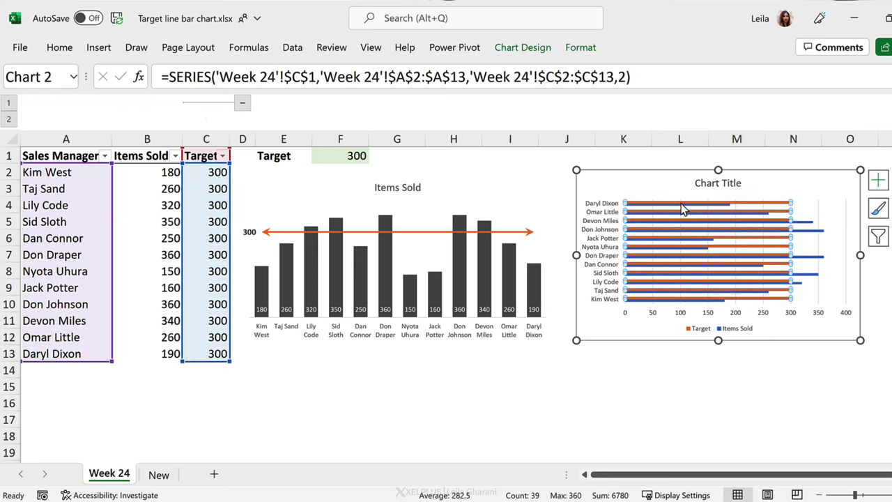
right_click(681, 203)
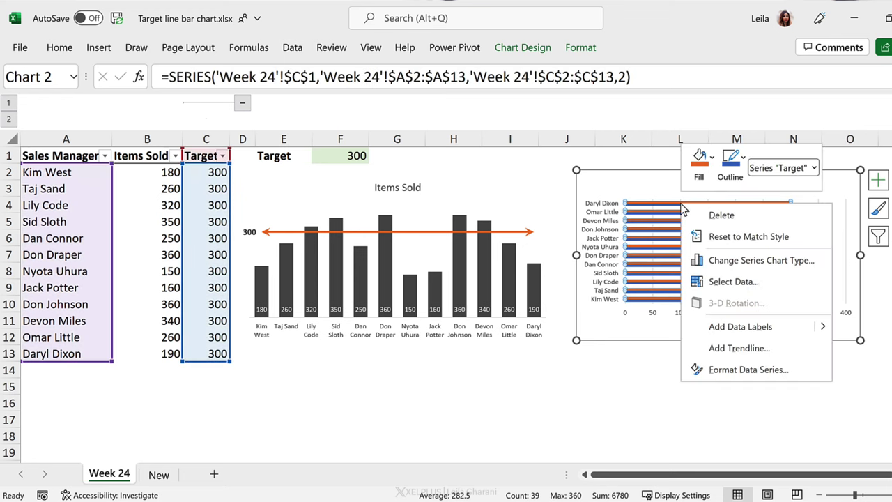
left_click(715, 260)
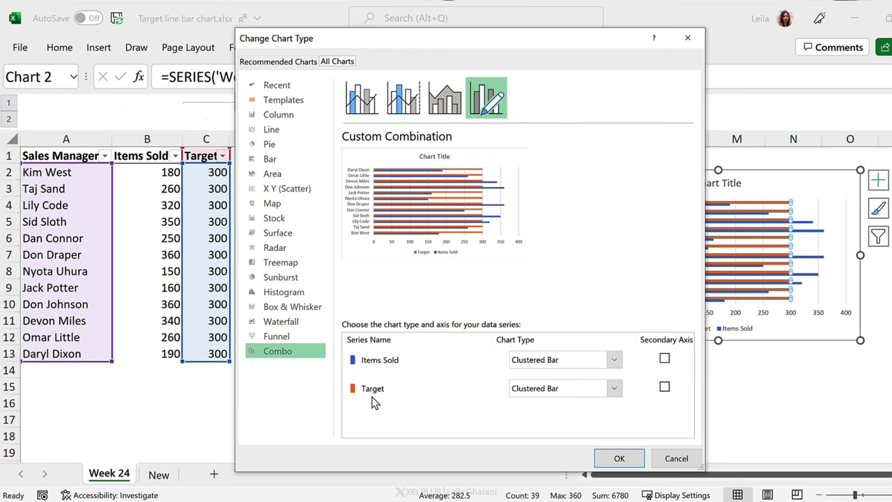
left_click(615, 388)
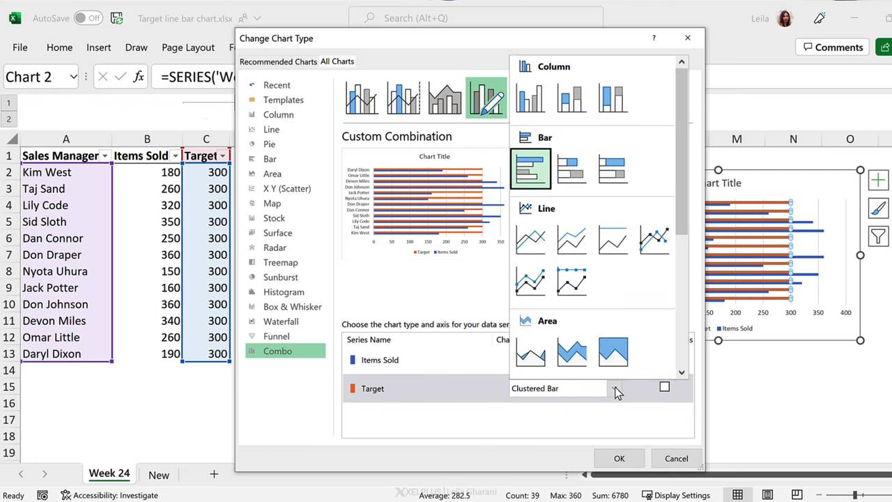
left_click(533, 241)
left_click(620, 460)
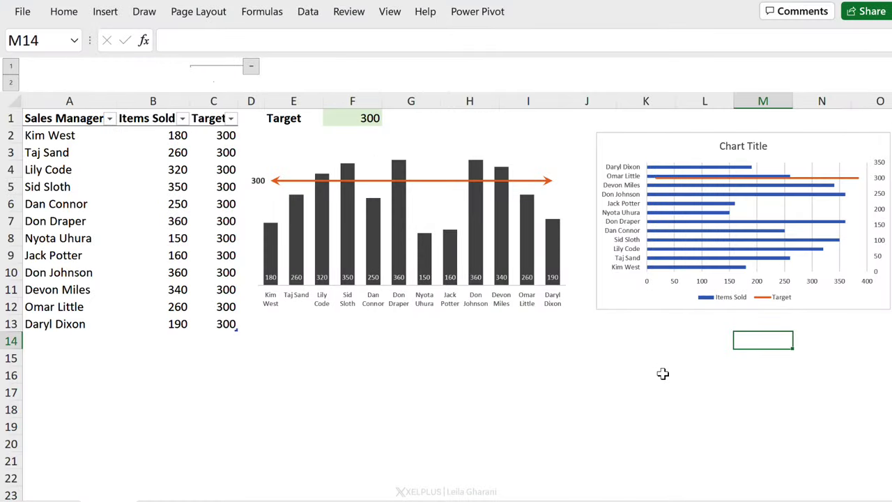
Delete the bar chart and collapse the column group to hide the Target helper column.
left_click(649, 300)
key("Delete")
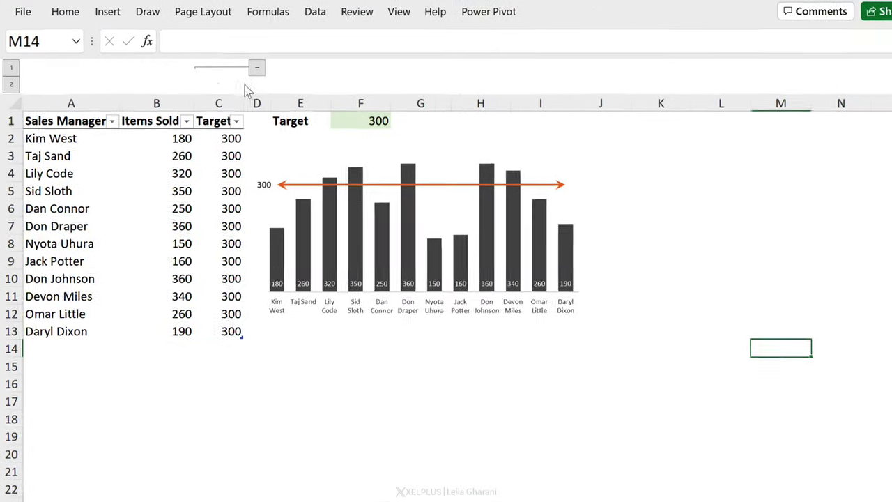
left_click(257, 67)
Move the column chart down so it sits inside E3:J13, and copy the cell range E3:J13 behind it.
left_click(309, 167)
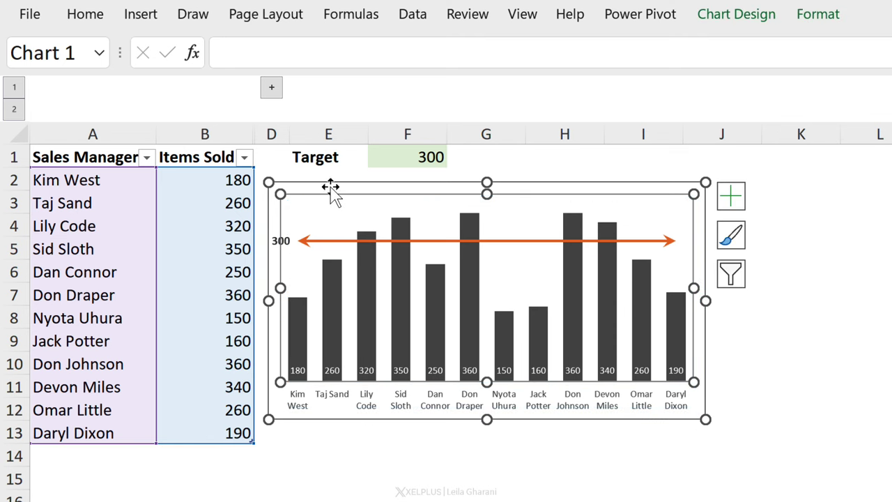
left_click_drag(331, 188, 740, 446)
left_click(292, 192)
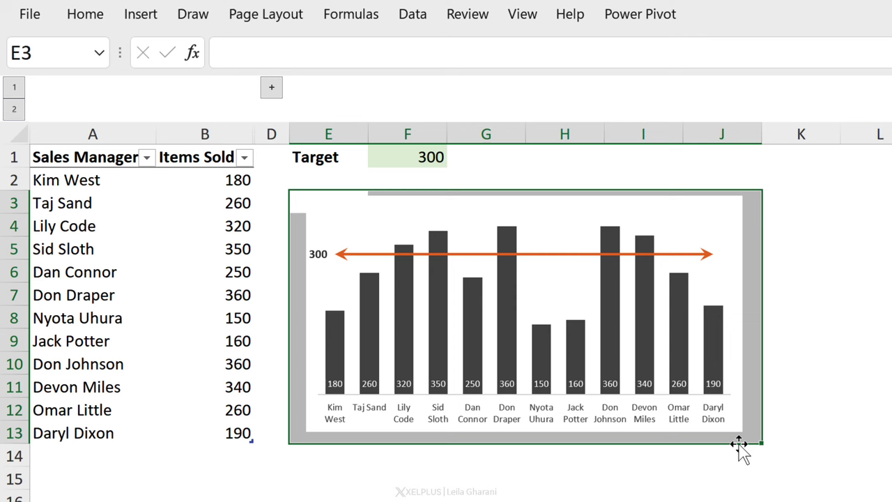
key("ctrl+c")
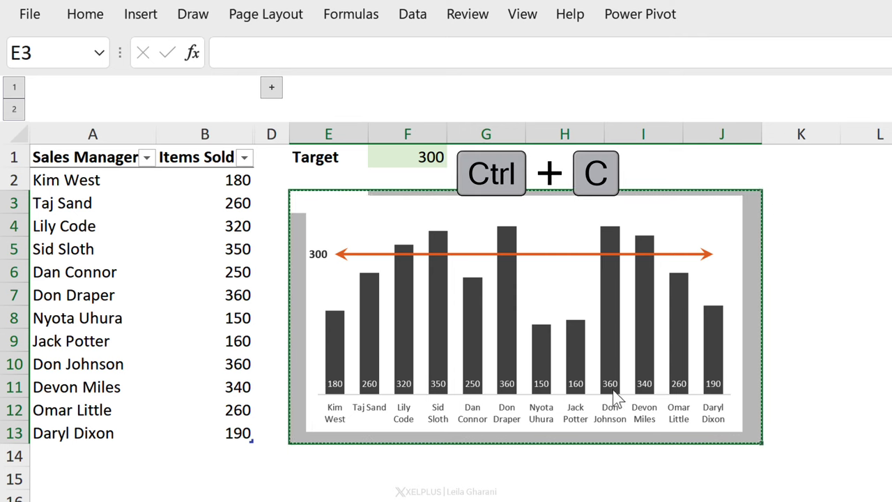
Paste the copied range at L3 as a linked picture.
left_click(843, 198)
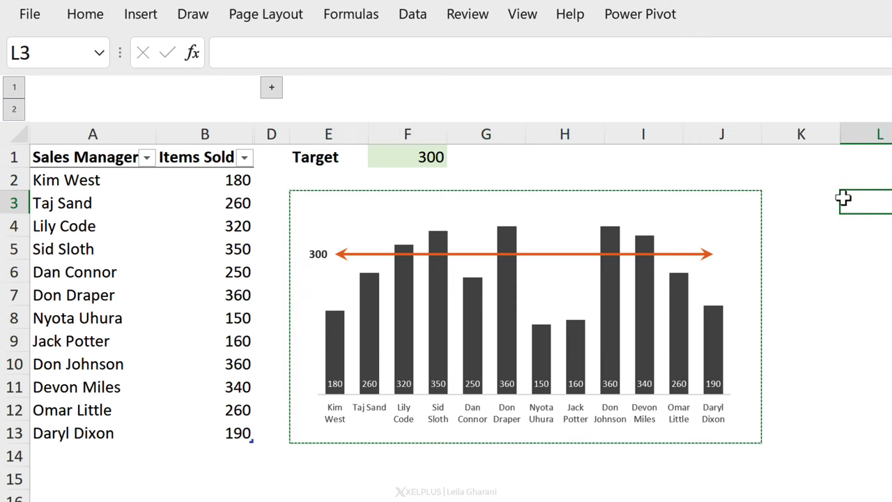
left_click(85, 15)
left_click(94, 97)
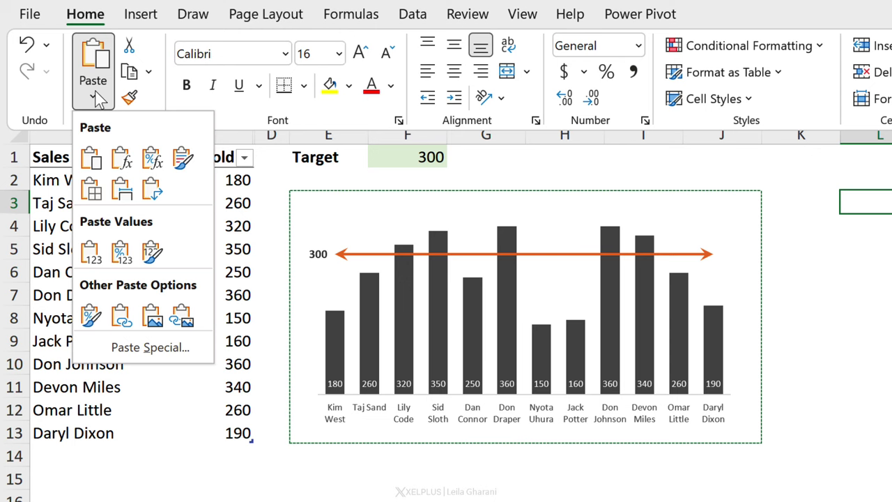
left_click(187, 329)
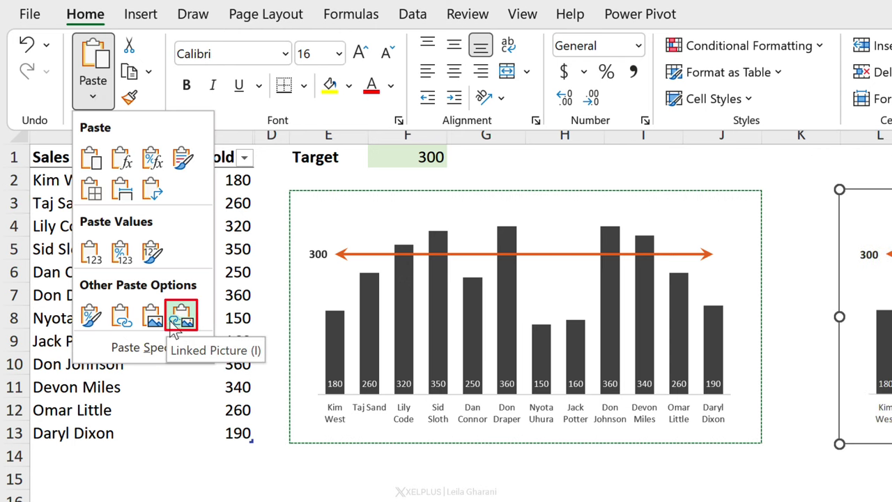
left_click(180, 327)
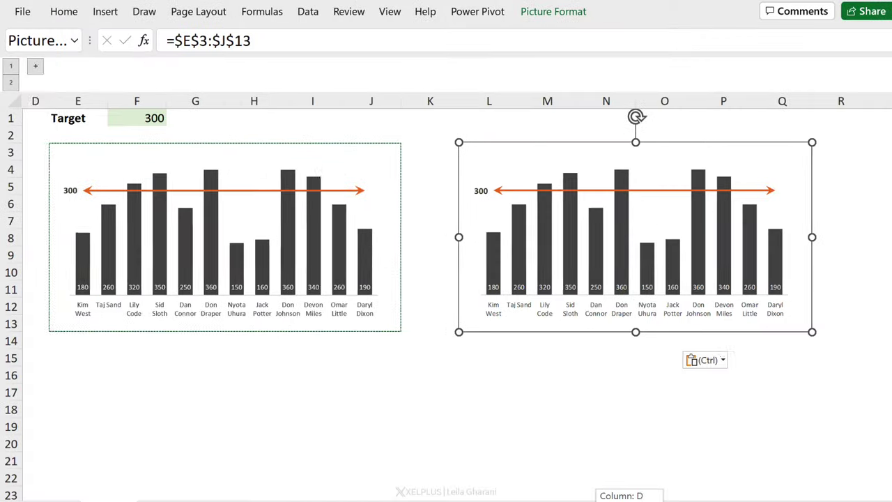
Rotate the linked picture 90° clockwise to show horizontal bars, and position it beside the column chart from column L.
scroll(677, 484, "right", 1)
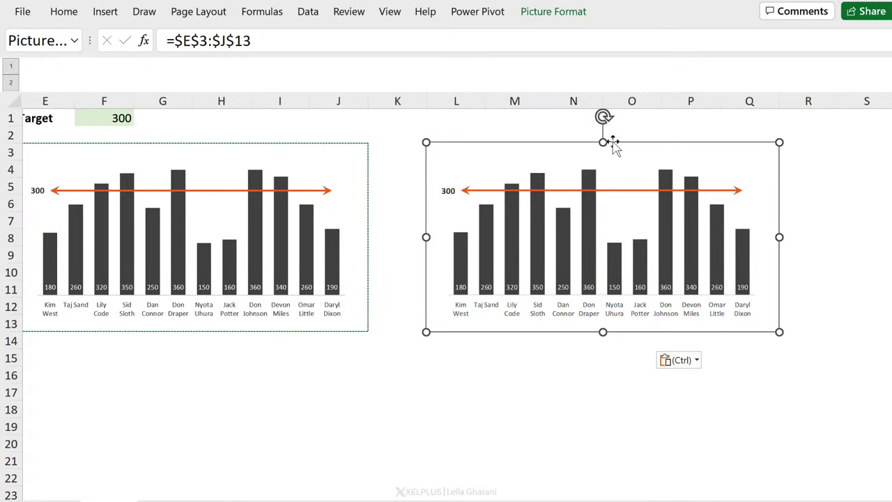
left_click_drag(613, 146, 618, 184)
left_click_drag(602, 153, 681, 272)
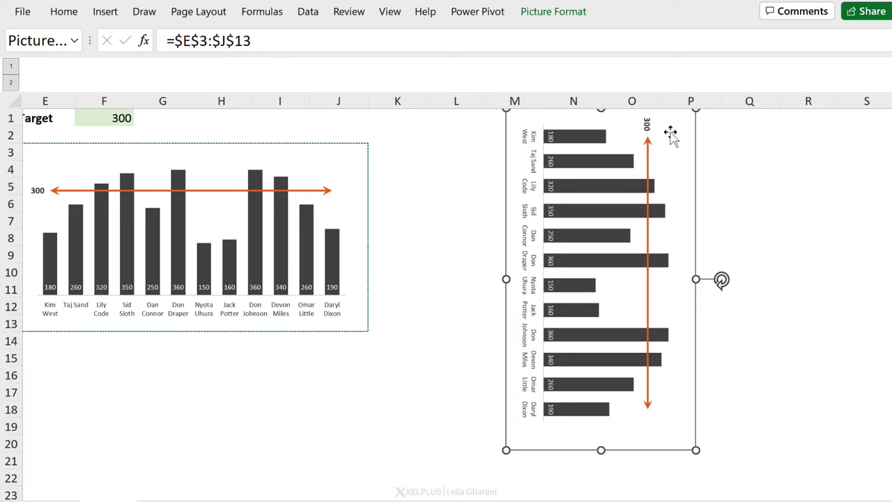
left_click_drag(670, 135, 621, 159)
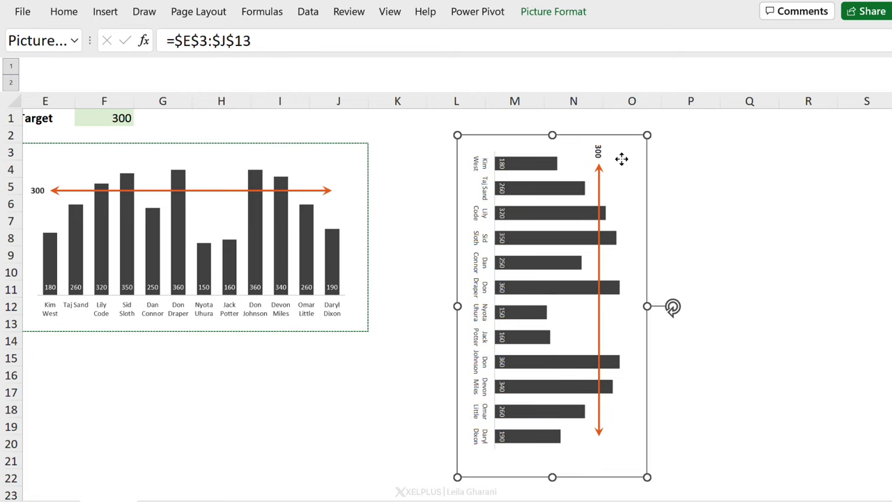
left_click_drag(517, 143, 503, 137)
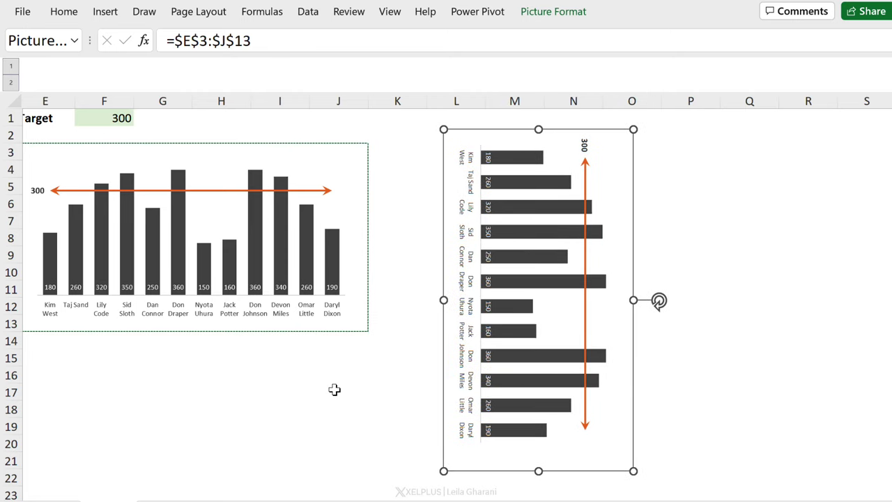
Narrow the original column chart to end near column I, make it slightly taller, and shorten its plot area to leave room for the axis names.
left_click(334, 390)
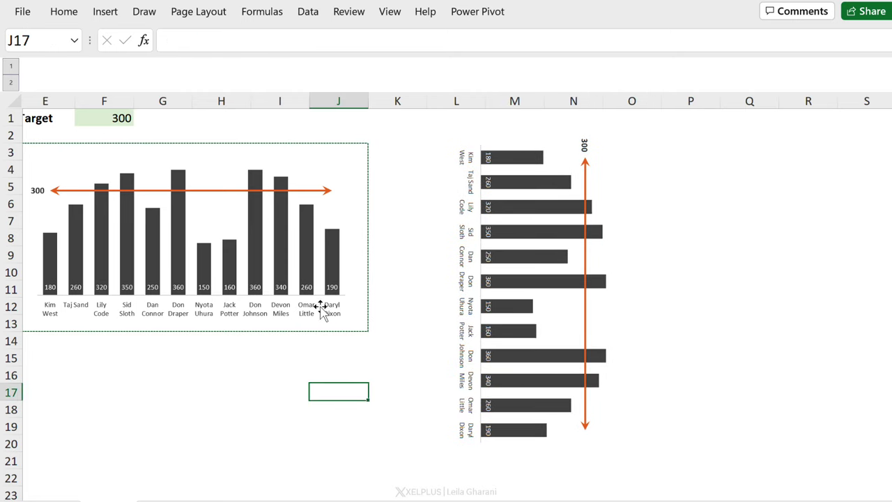
left_click(329, 404)
left_click(238, 148)
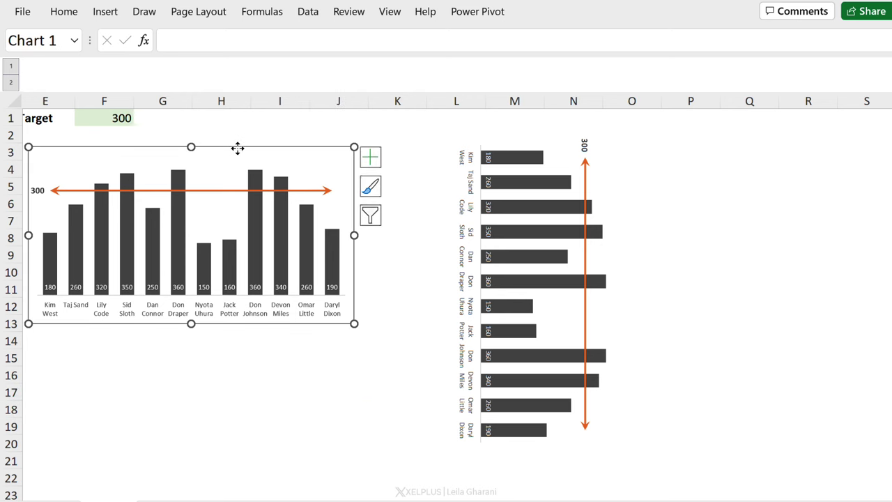
left_click_drag(356, 235, 282, 238)
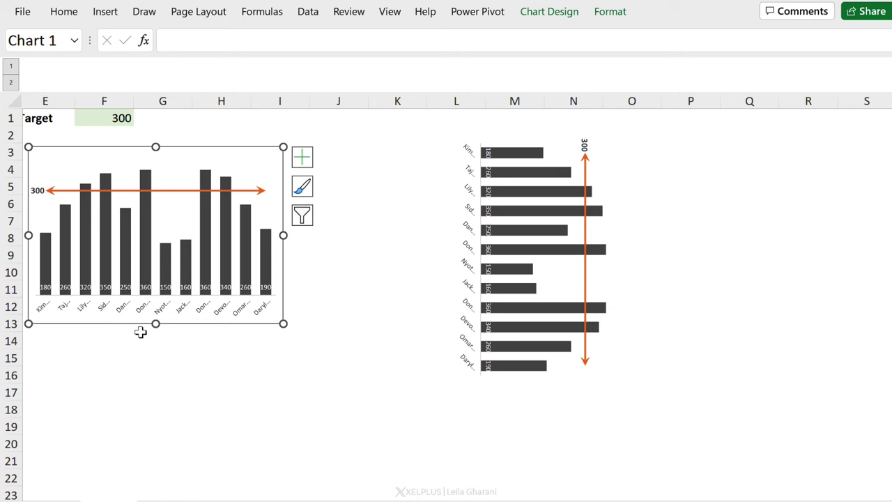
left_click_drag(156, 324, 156, 332)
left_click(177, 274)
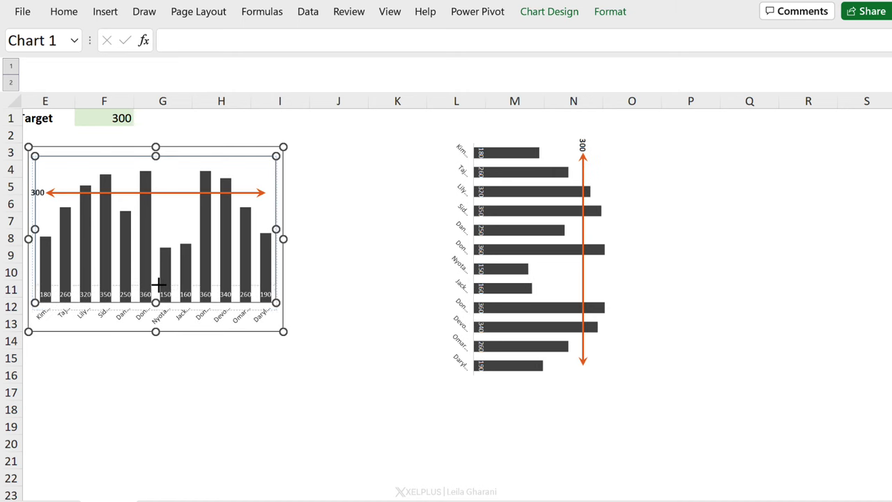
left_click_drag(159, 284, 159, 279)
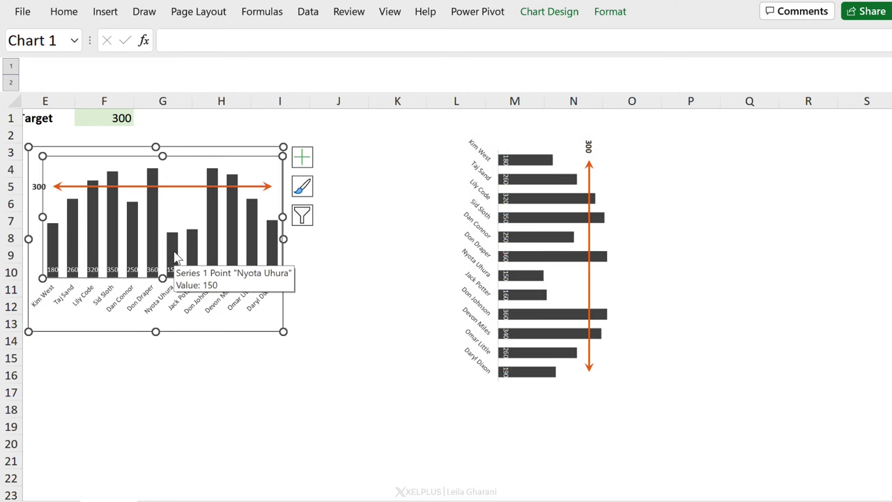
Set the gap width of the column chart's items sold series to 40%.
left_click(176, 258)
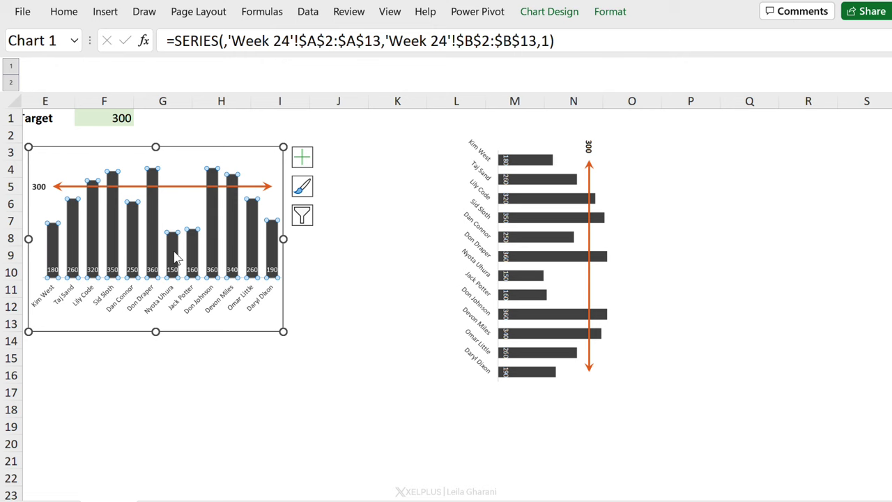
key("ctrl+1")
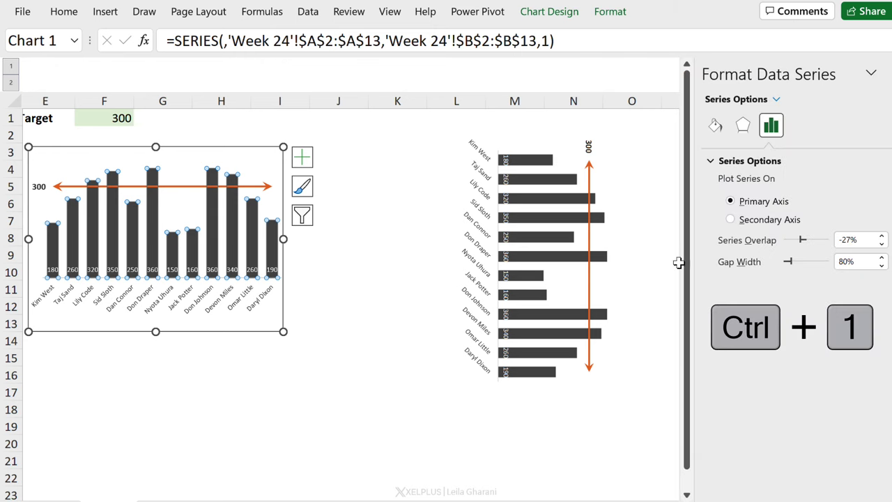
type("4")
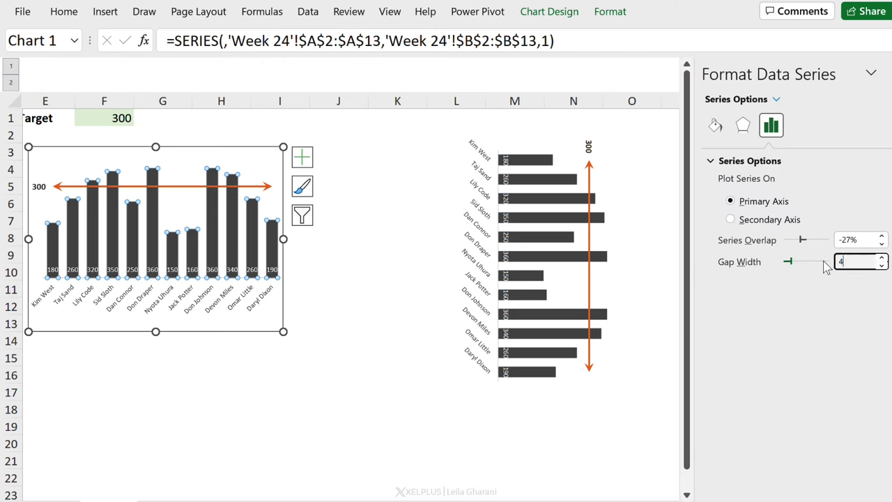
type("0")
key("Return")
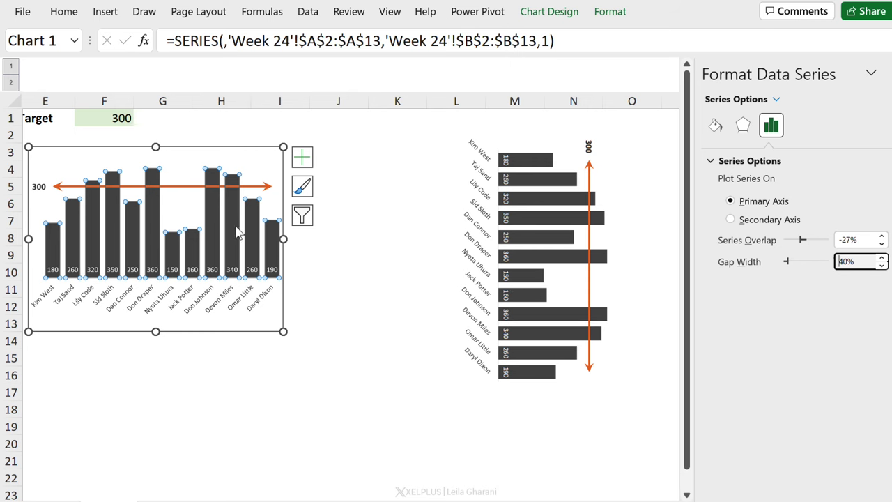
Set the text direction of the column chart's horizontal axis names to Rotate all text 270°.
left_click(200, 311)
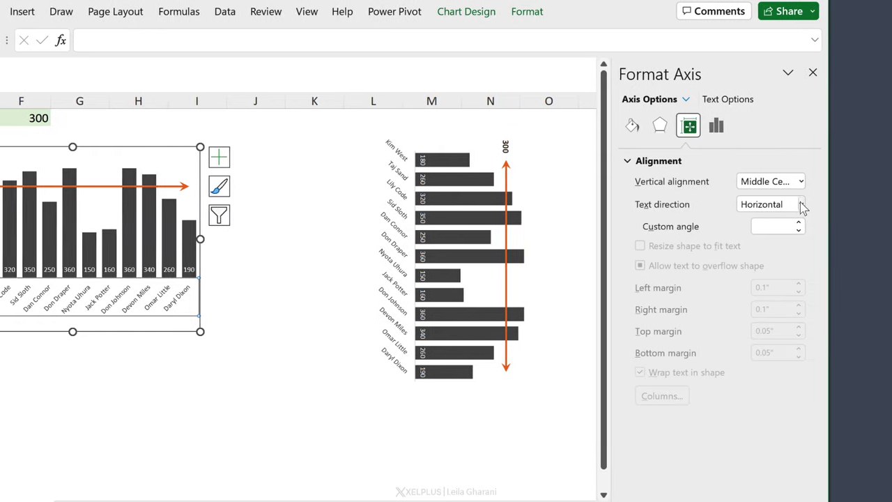
left_click(802, 204)
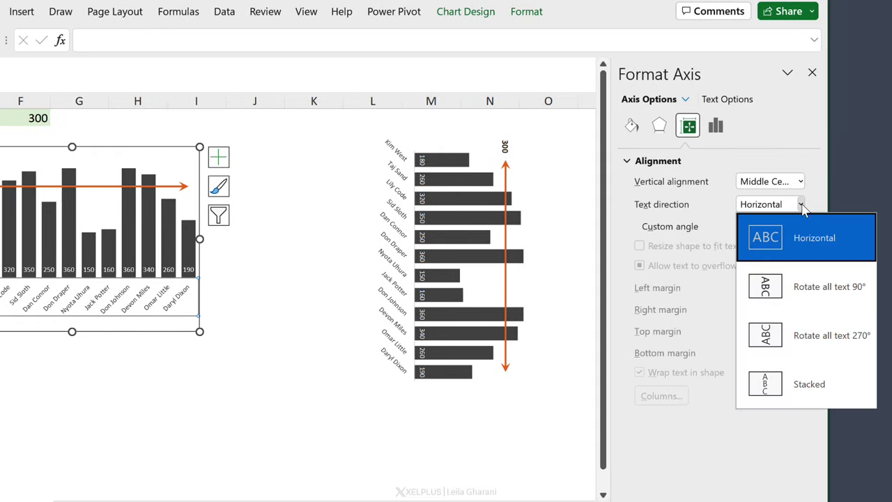
left_click(814, 335)
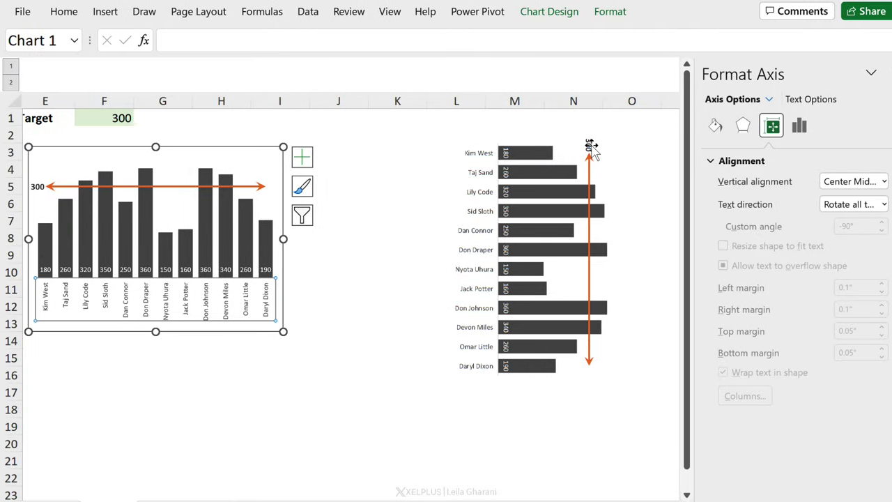
Set the text direction of the target line's data label in the column chart to Rotate all text 270°.
left_click(591, 150)
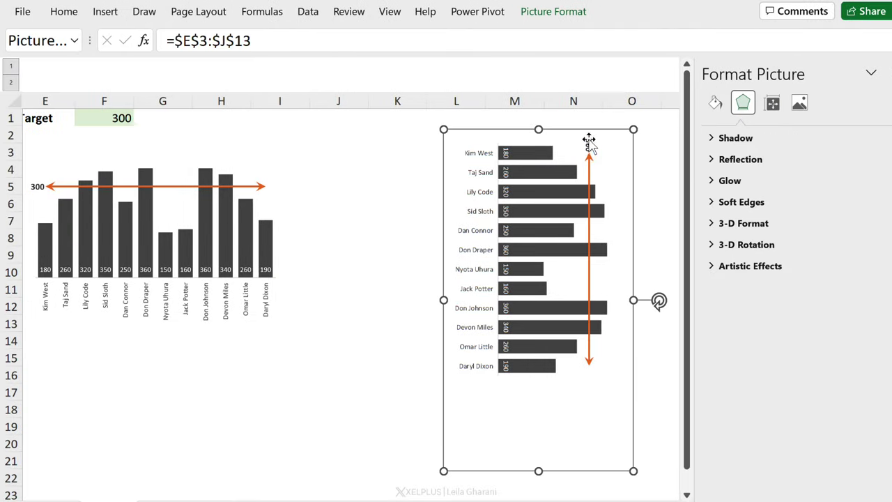
left_click(38, 187)
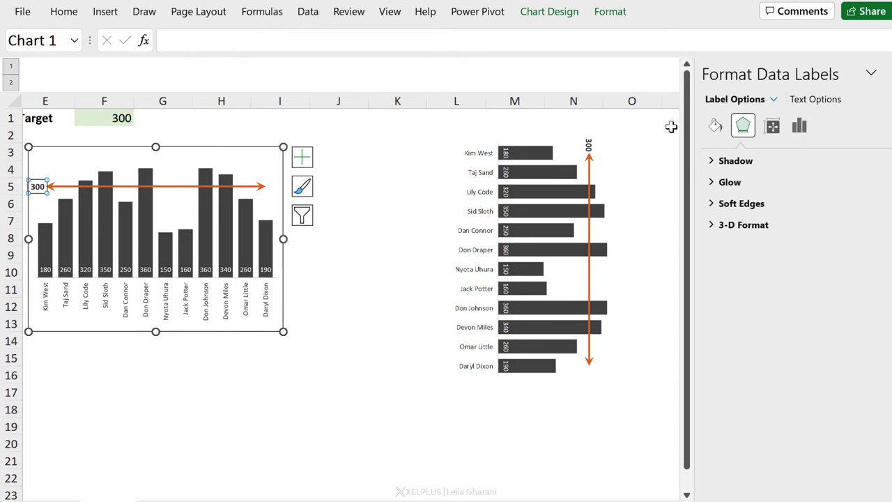
left_click(771, 128)
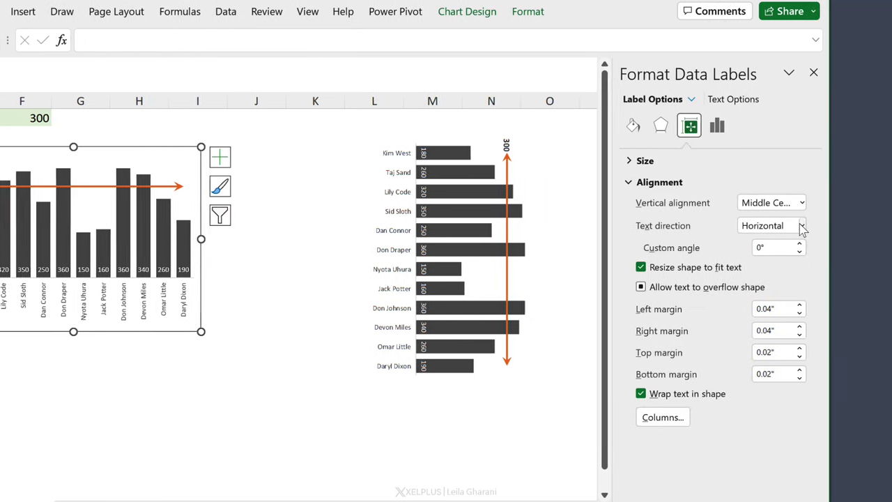
left_click(885, 226)
left_click(809, 359)
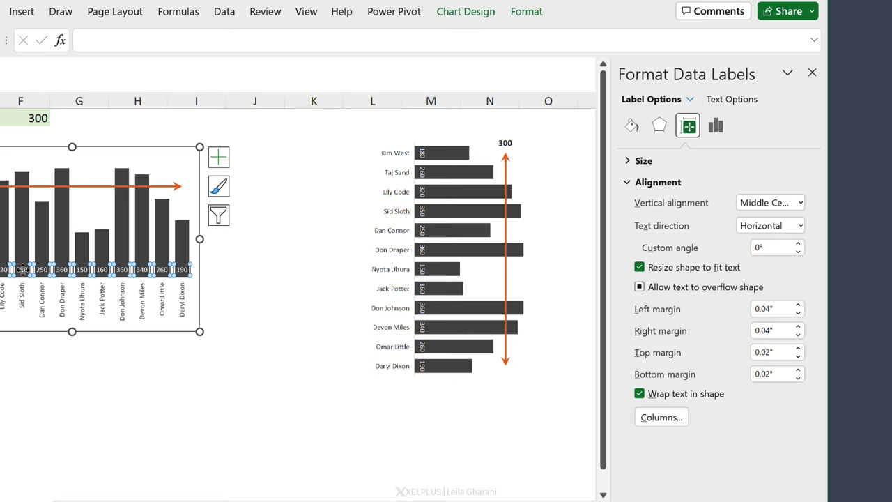
Rotate the data labels inside the columns by 270°, deselect the chart and close the formatting pane.
left_click(802, 226)
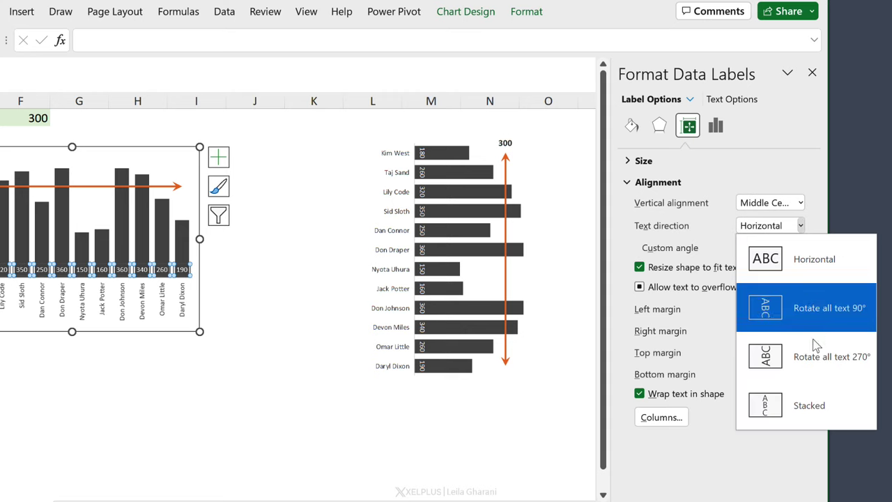
left_click(812, 357)
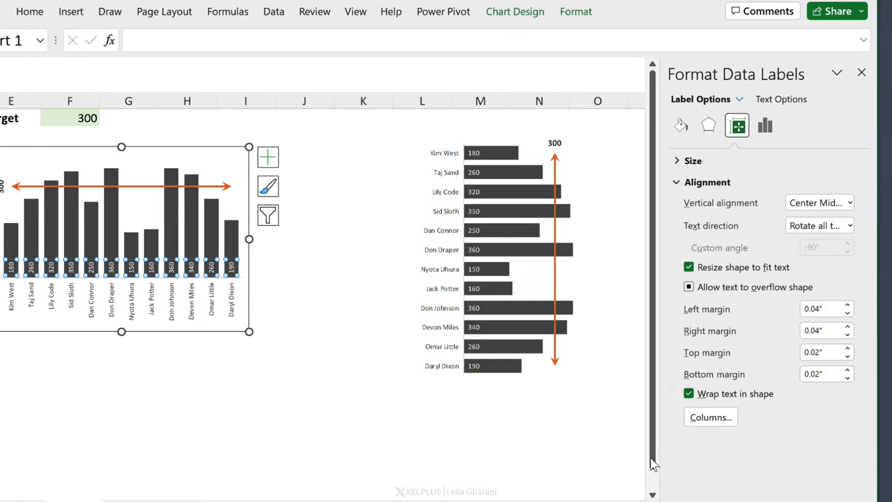
scroll(461, 421, "left", 5)
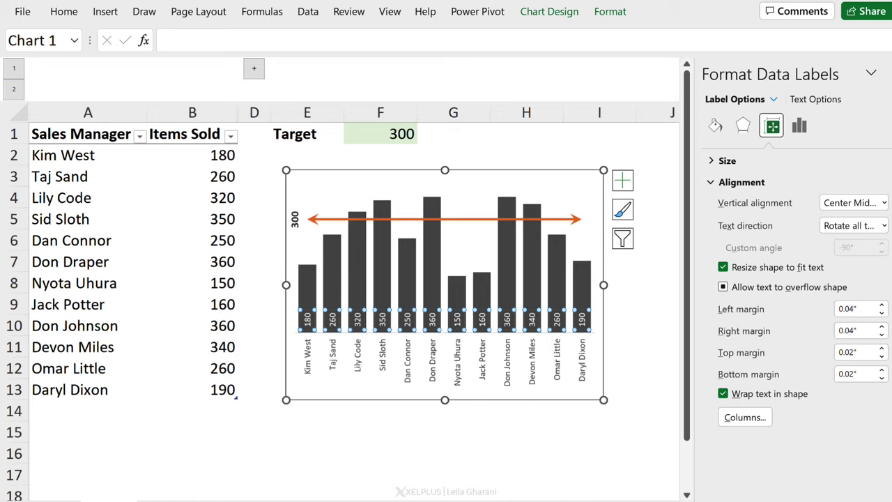
scroll(461, 420, "right", 5)
left_click(492, 474)
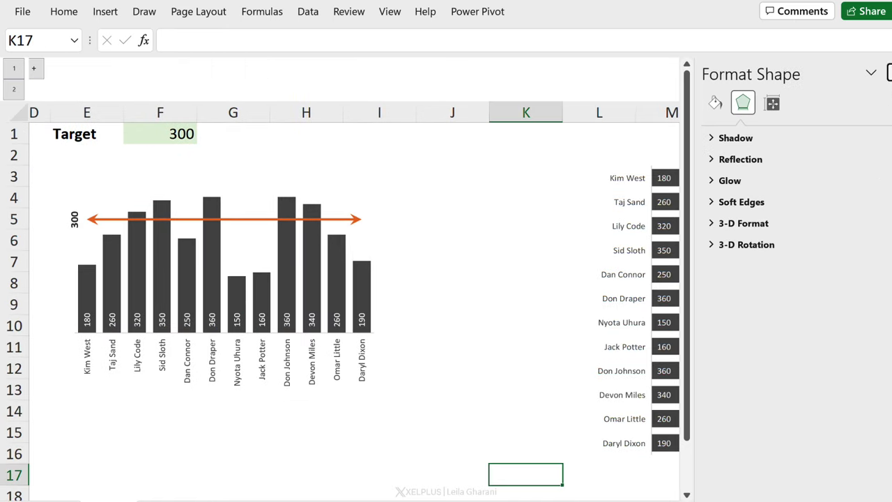
left_click(889, 72)
Test the dynamic target line by entering 200 in F1, and finish with a target of 320.
left_click(167, 131)
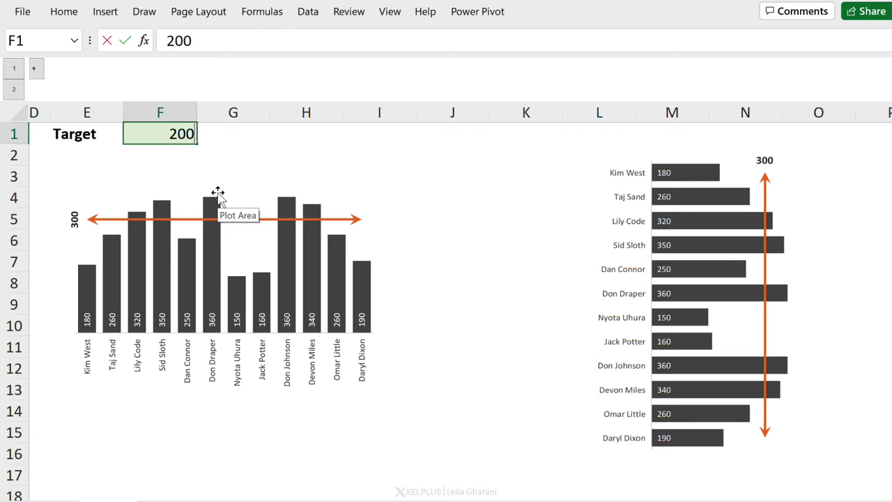
key("Return")
left_click(171, 135)
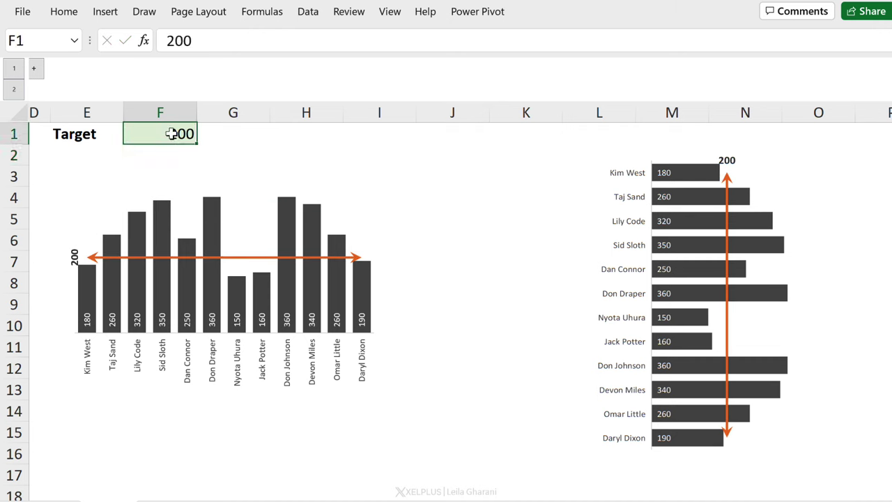
type("320")
key("Return")
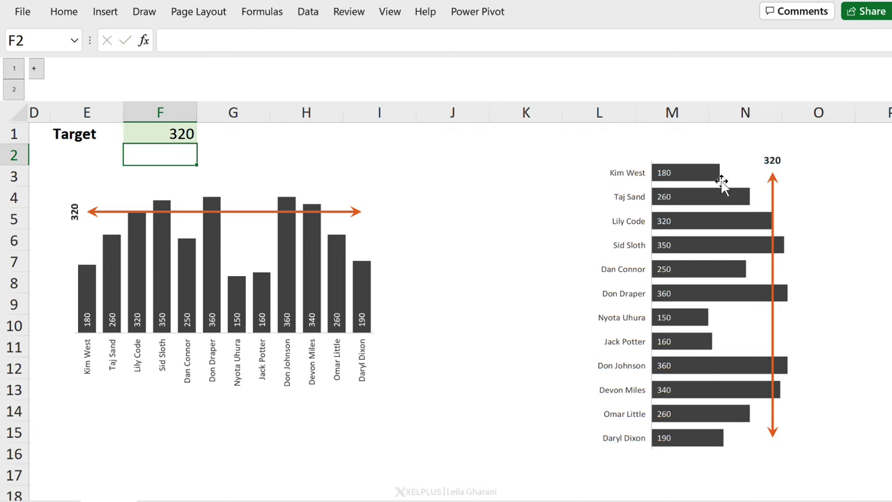